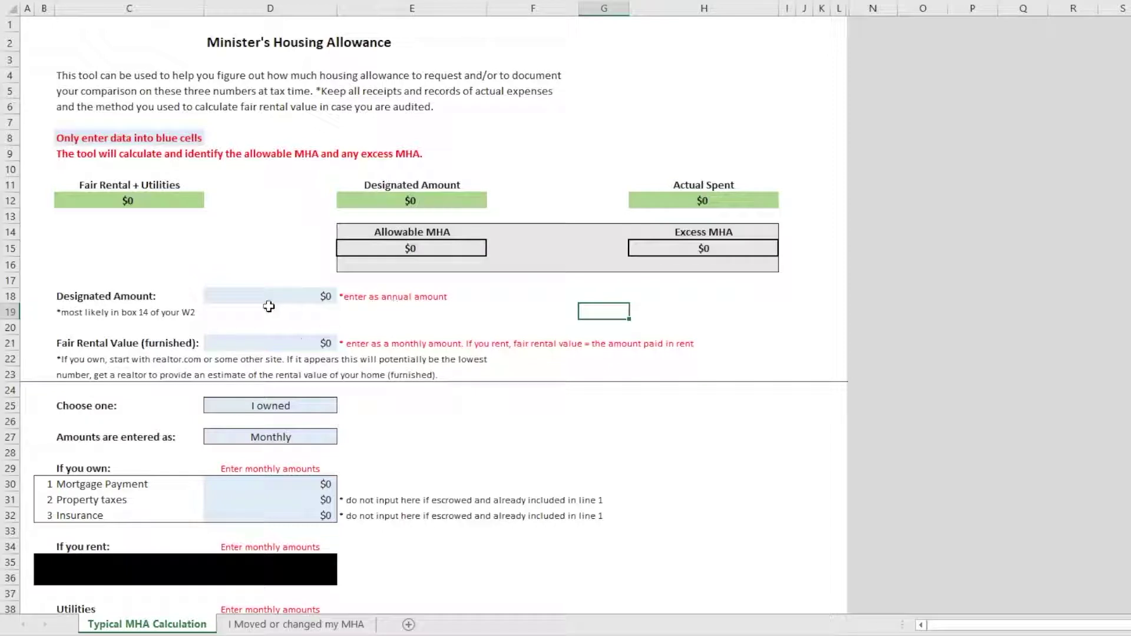
- Enter an annual designated amount of $30,000 and a monthly furnished fair rental value of $3,500
left_click(274, 307)
left_click(273, 298)
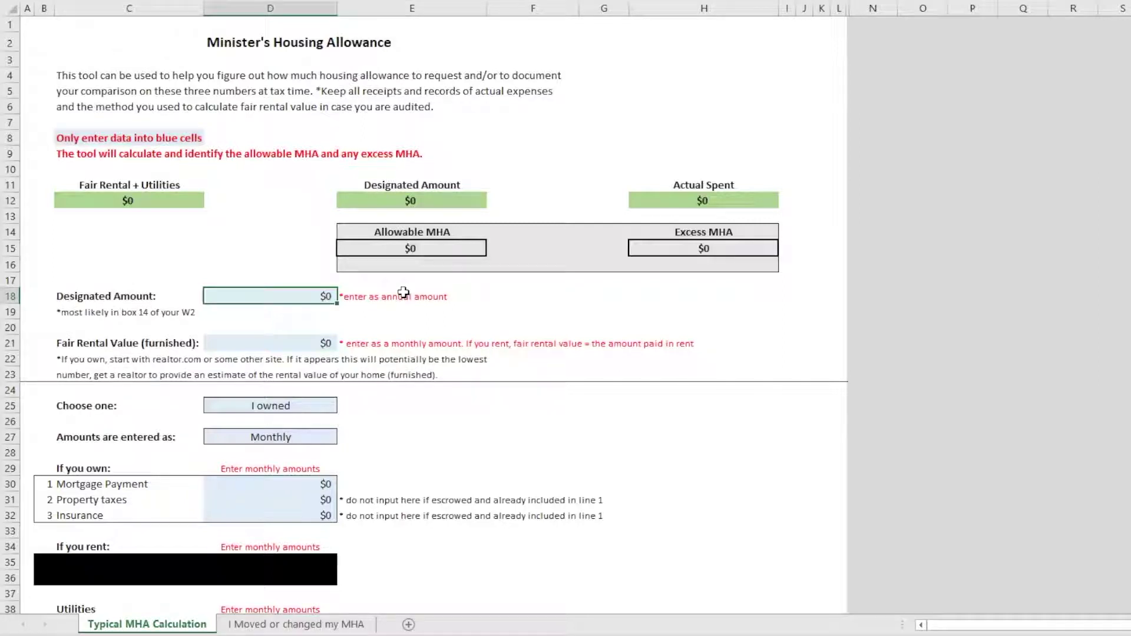
type("30000")
key("Return")
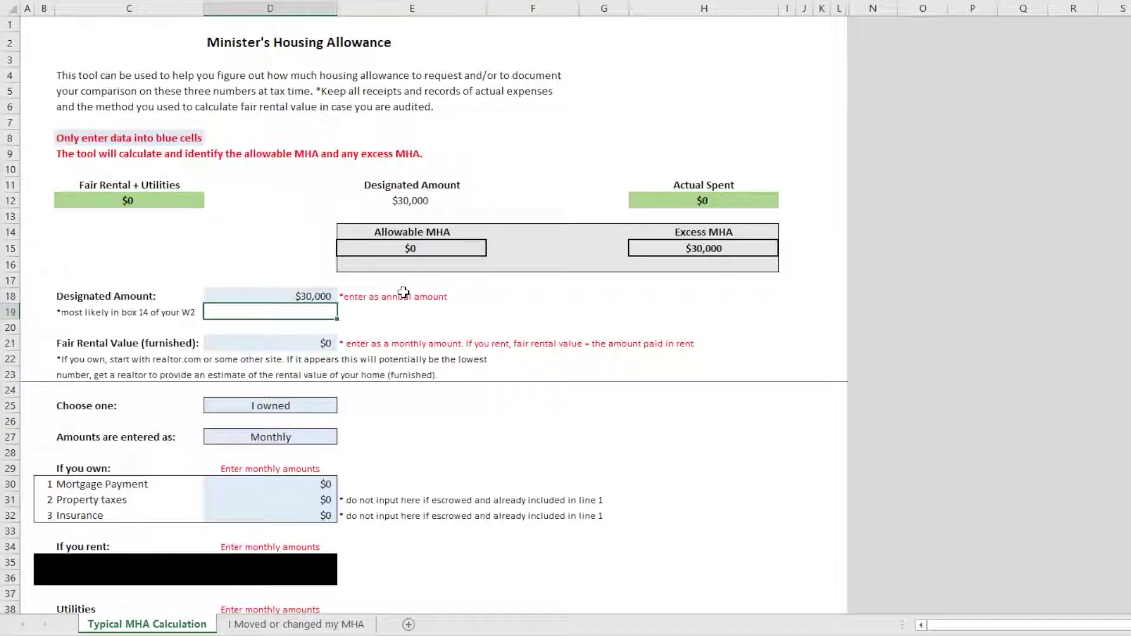
key("Down")
key("Down")
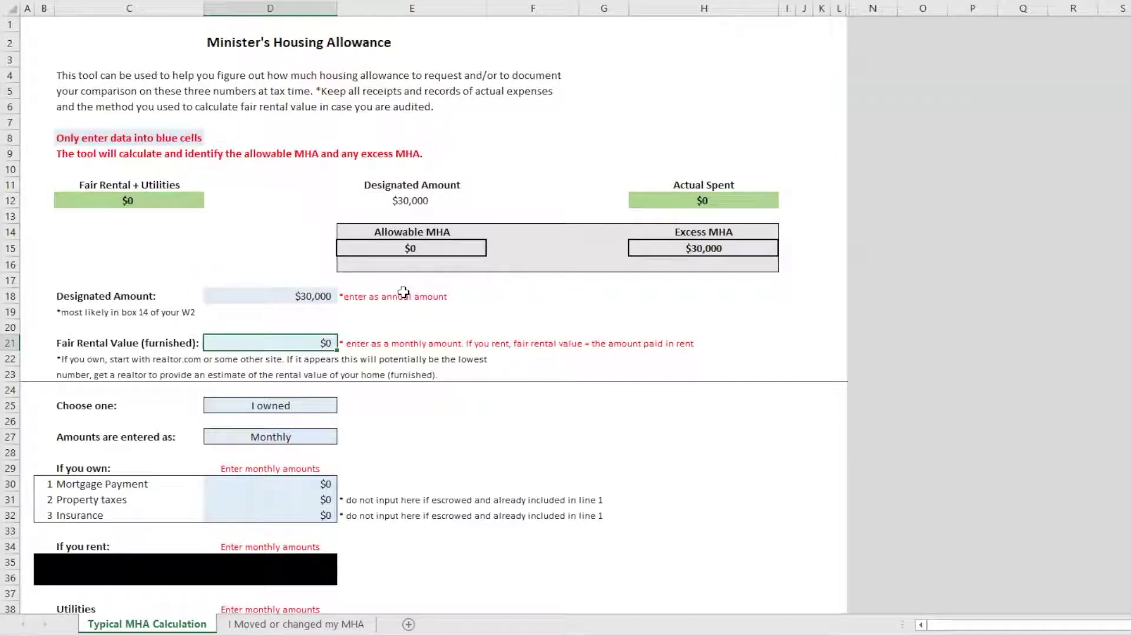
type("3500")
key("Return")
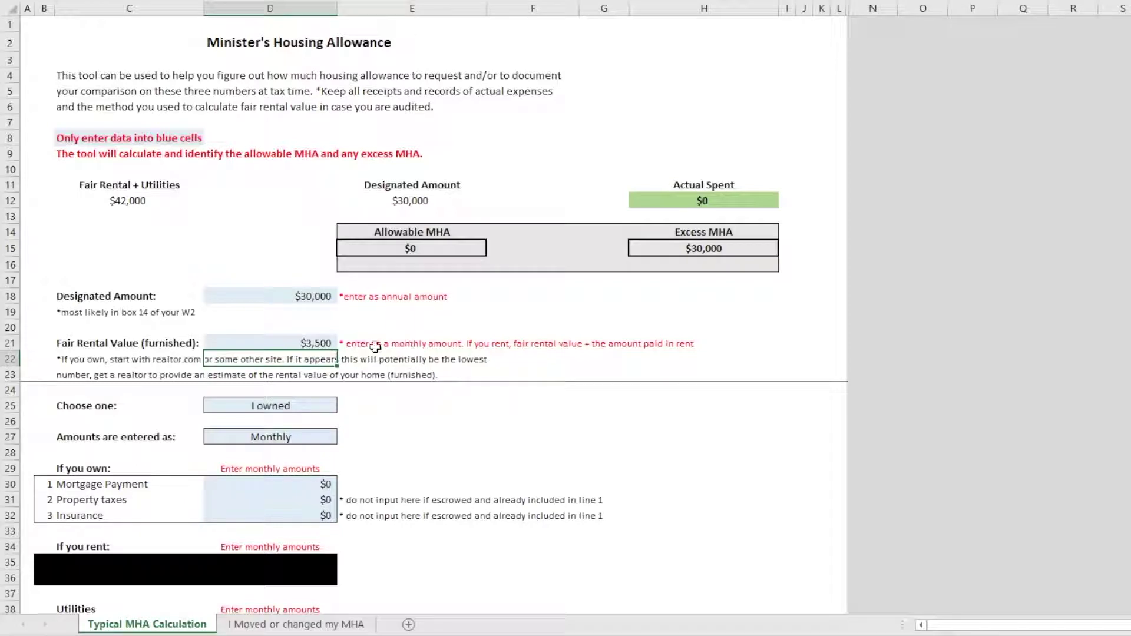
- Switch the "Amounts are entered as" setting to Annual
left_click(304, 408)
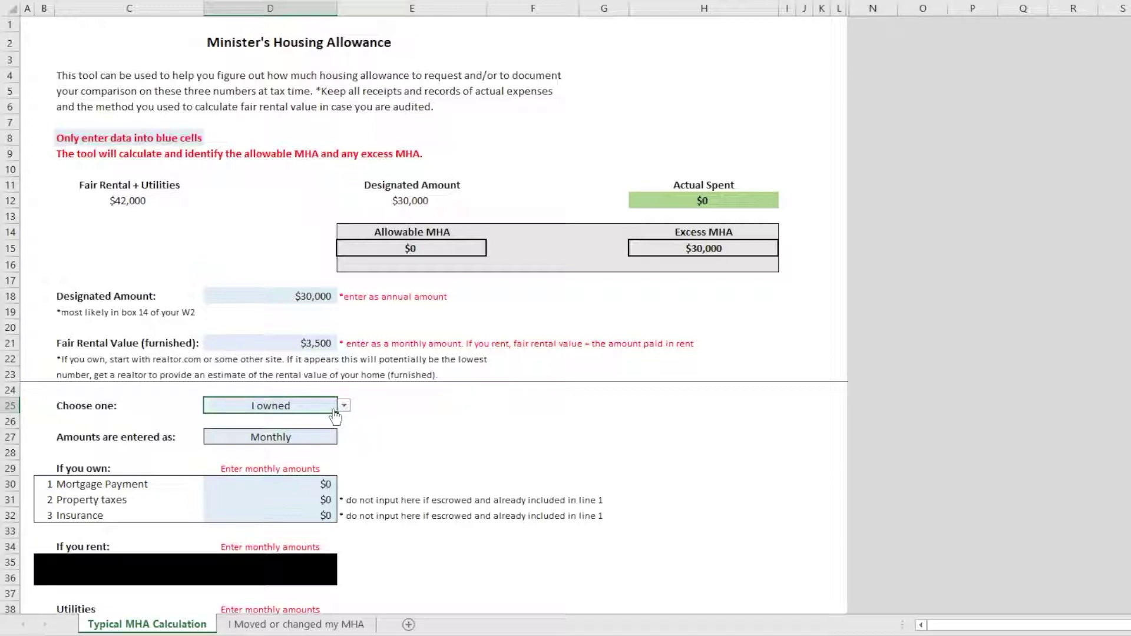
left_click(316, 438)
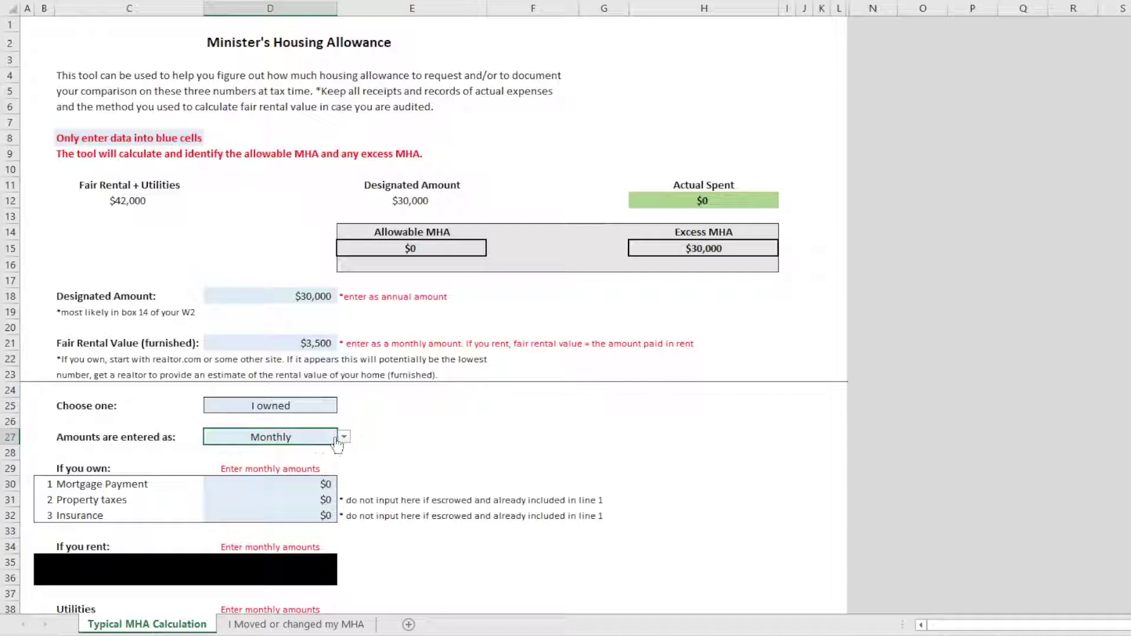
left_click(342, 439)
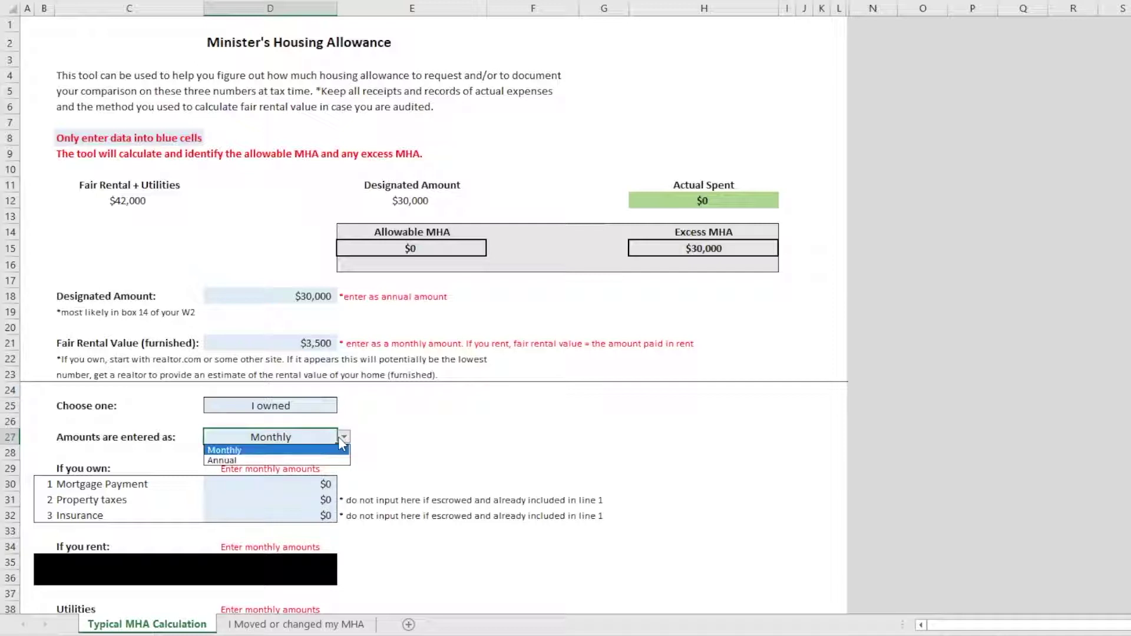
left_click(277, 460)
left_click(250, 469)
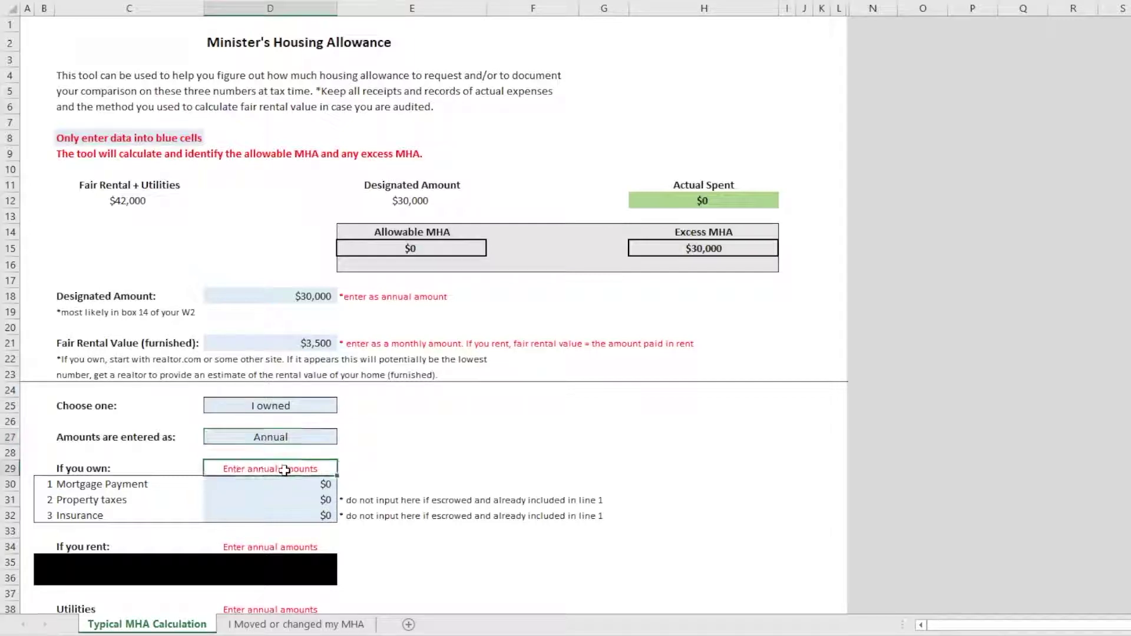
left_click(281, 548)
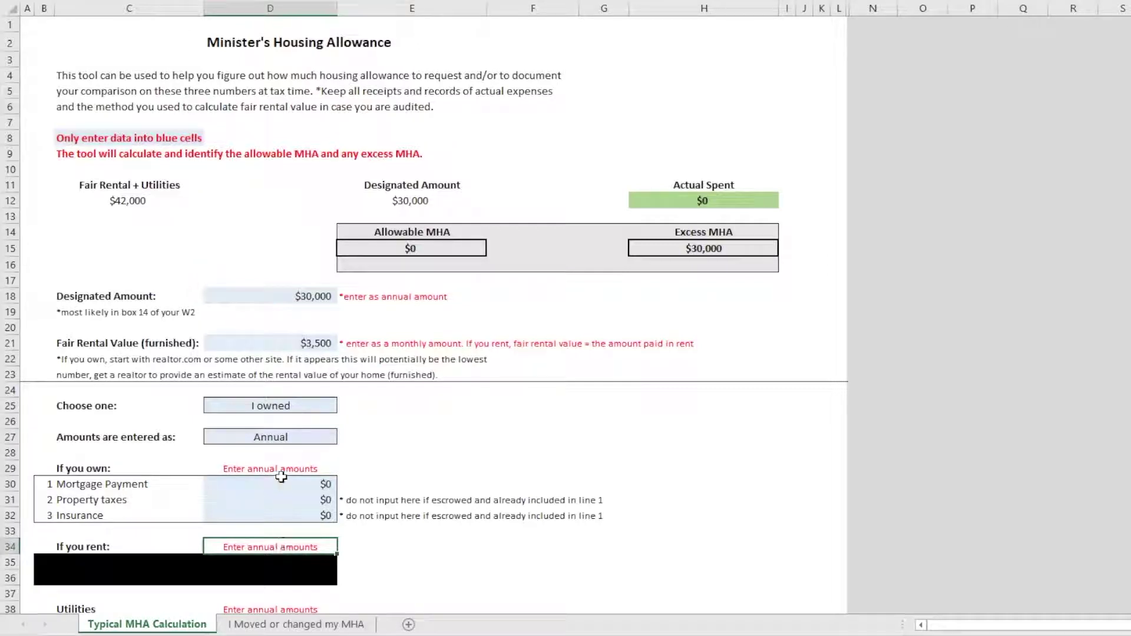
- Set the "Amounts are entered as" option back to Monthly
left_click(295, 439)
left_click(344, 437)
left_click(307, 452)
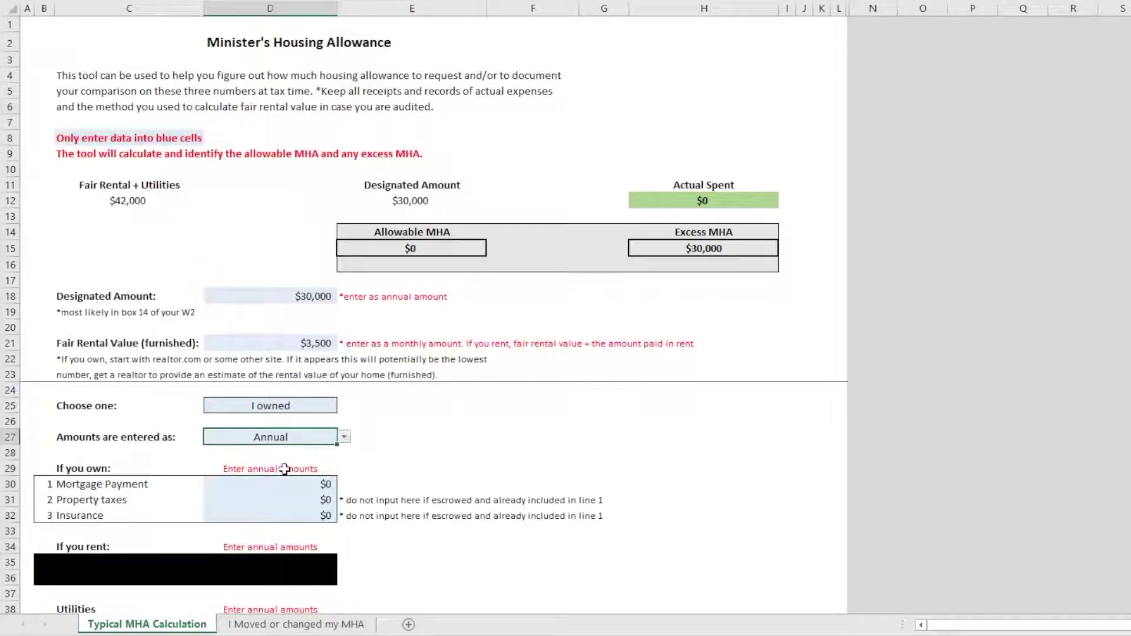
left_click(271, 471)
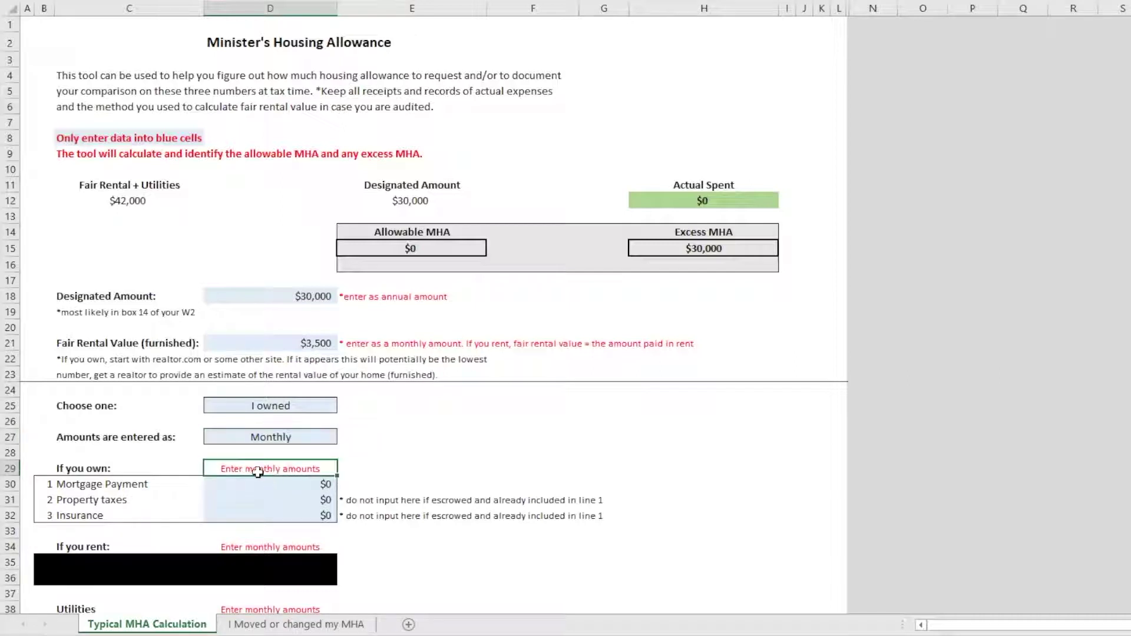
- Enter a monthly mortgage payment of $1,500 in the home ownership section
scroll(259, 472, "down", 1)
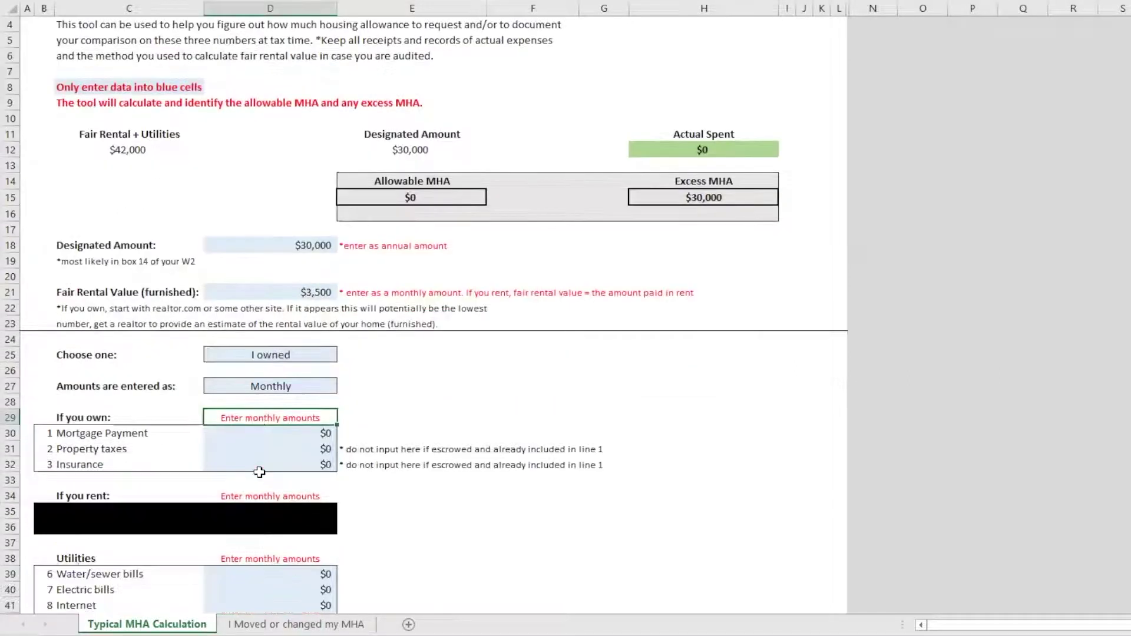
left_click(286, 431)
type("1500")
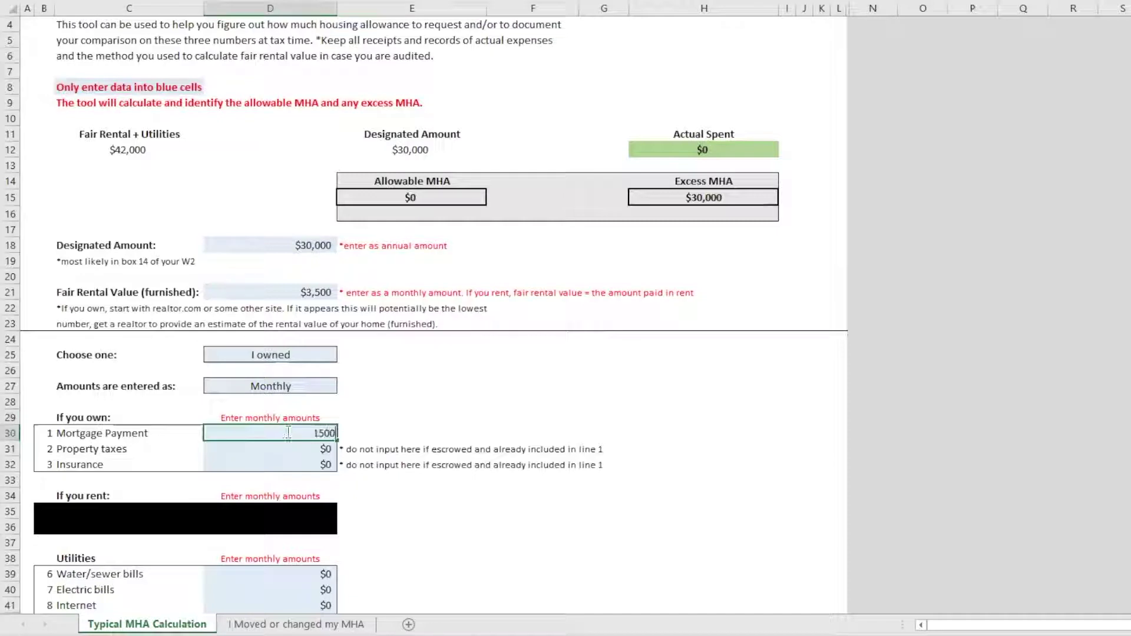
key("Return")
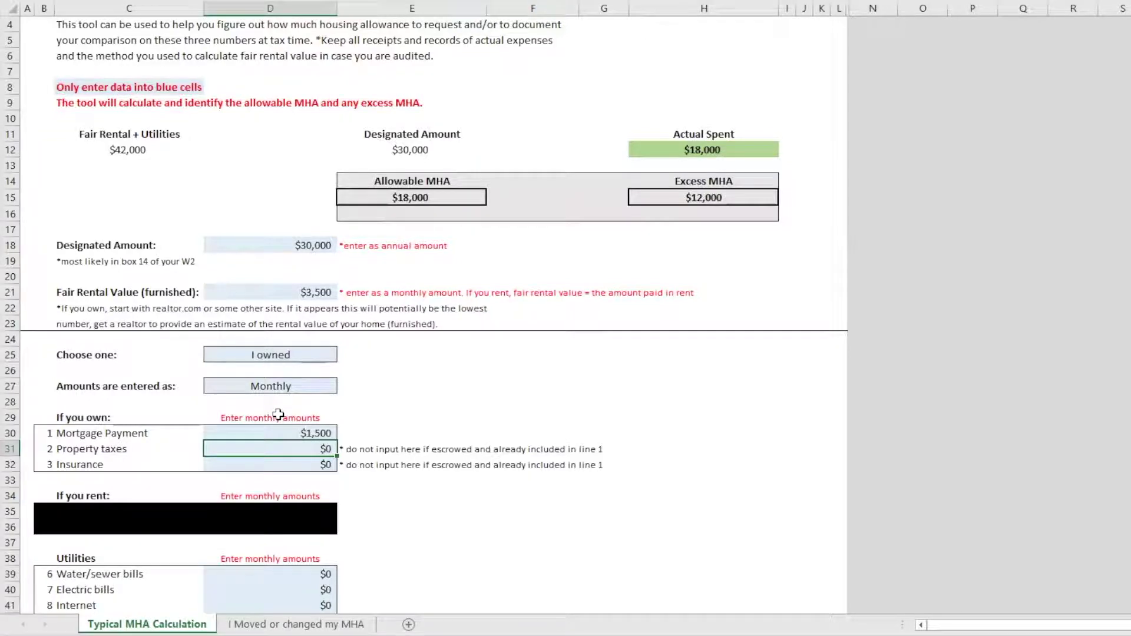
scroll(245, 441, "down", 1)
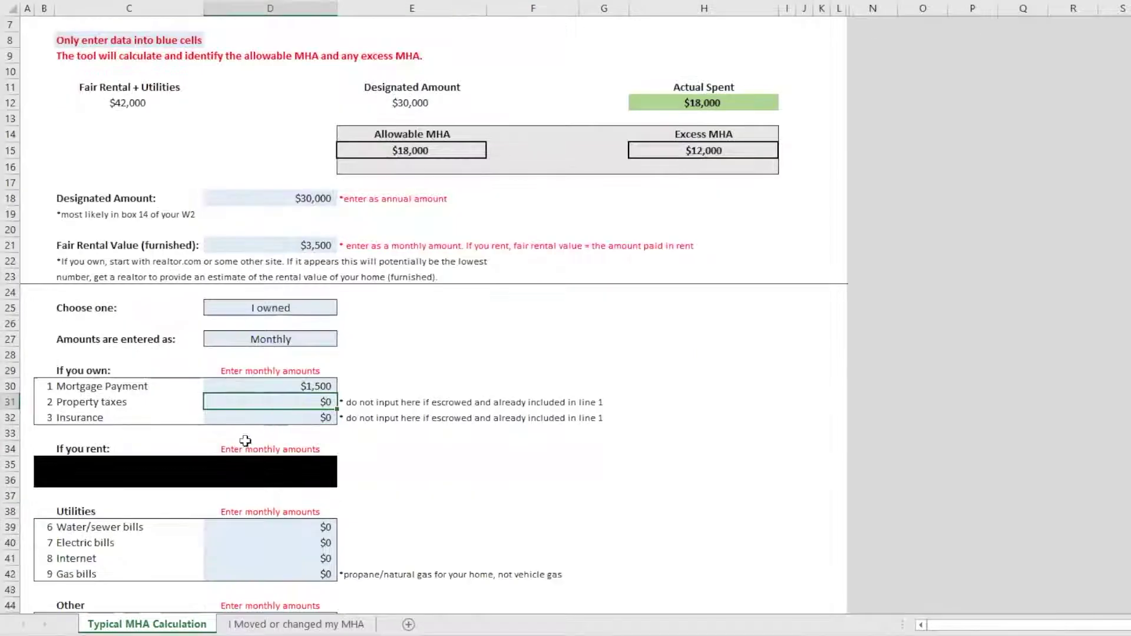
left_click(108, 447)
left_click(231, 449)
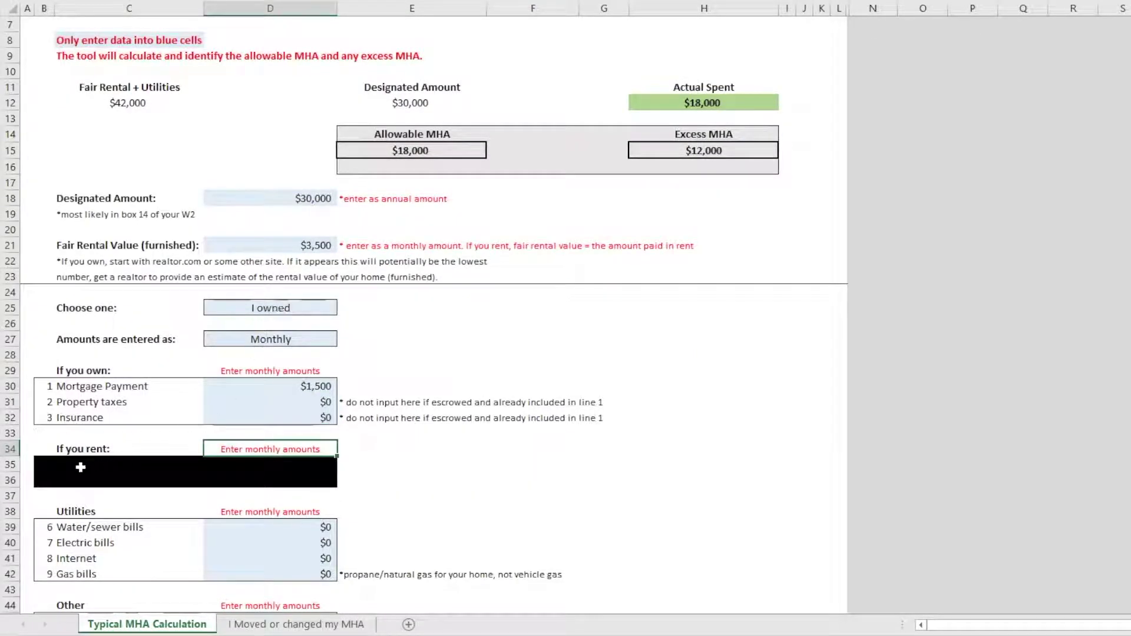
left_click(274, 471)
left_click(446, 477)
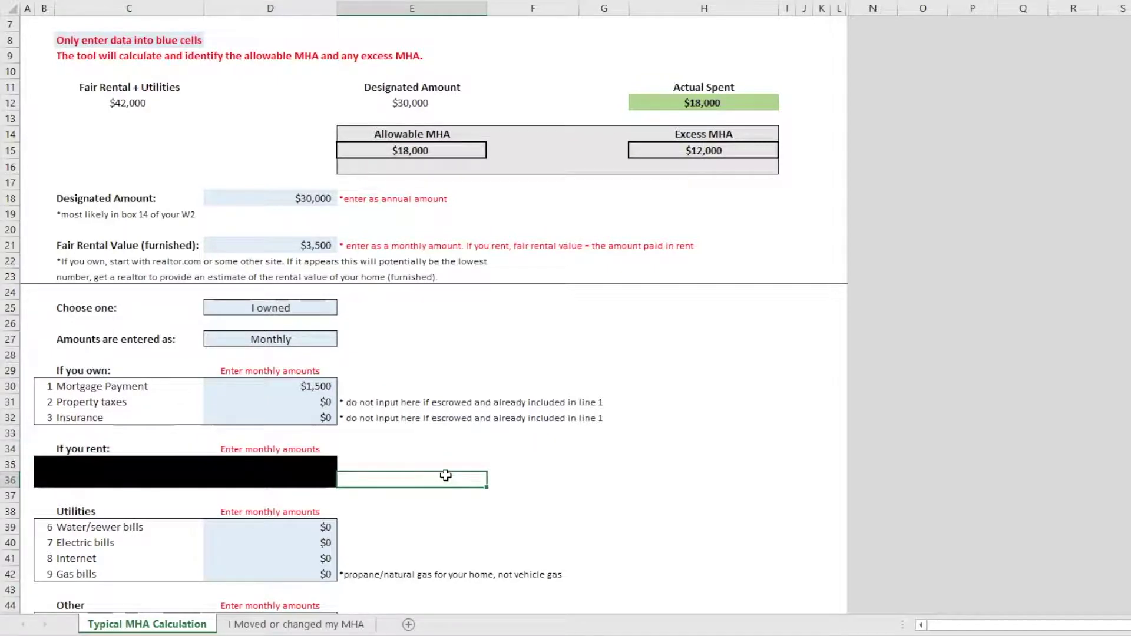
- Enter the monthly utilities: $100 for water/sewer, $200 for electric and $50 for internet
scroll(445, 476, "down", 2)
scroll(445, 476, "down", 1)
left_click(318, 386)
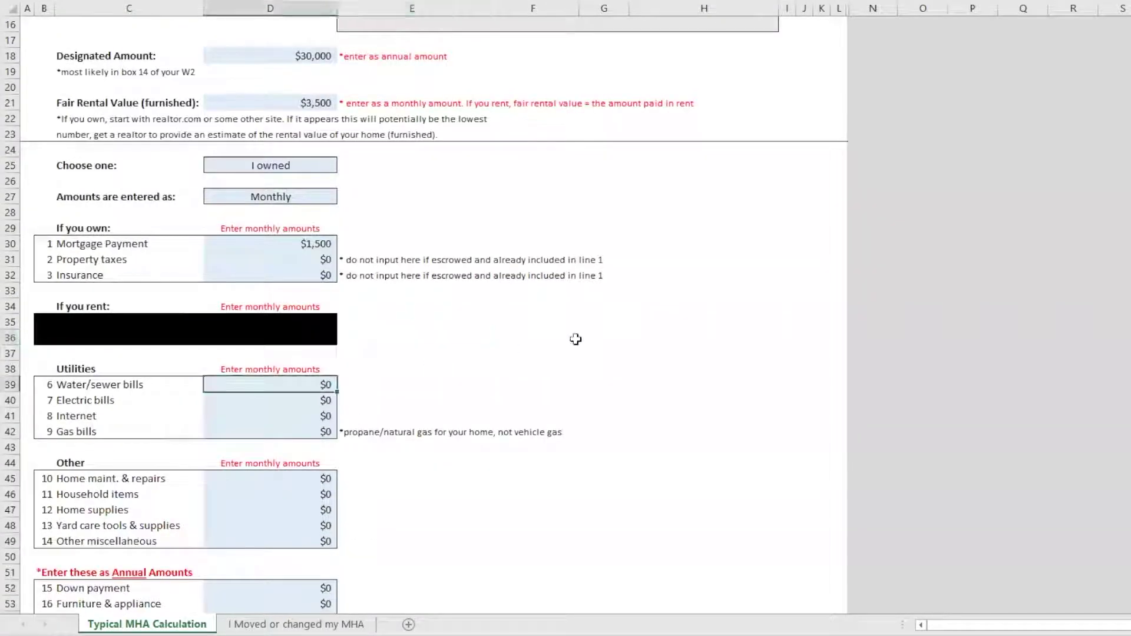
type("100")
key("Return")
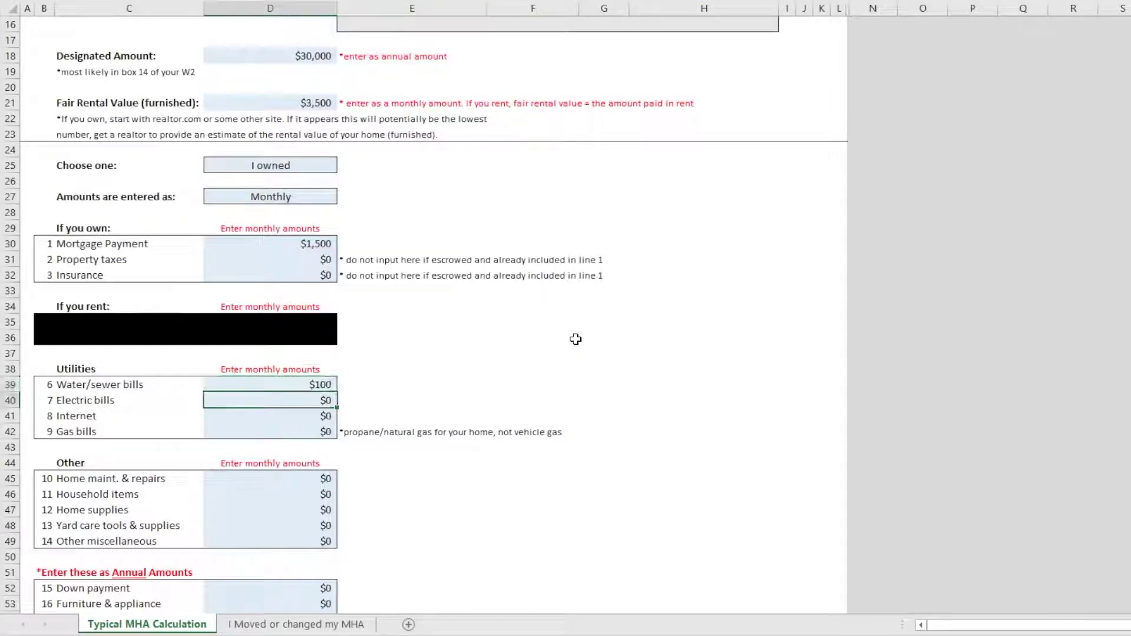
type("200")
key("Return")
type("50")
key("Return")
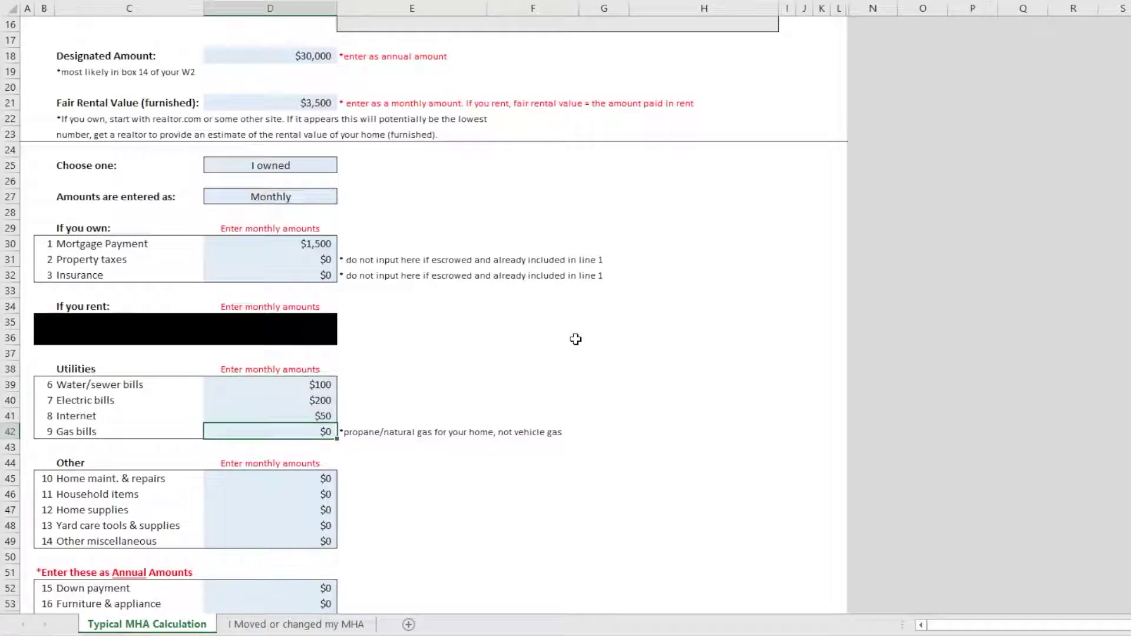
- Enter the other monthly expenses: $50 for home maintenance and repairs, $25 for household items and $25 for home supplies
scroll(521, 315, "down", 3)
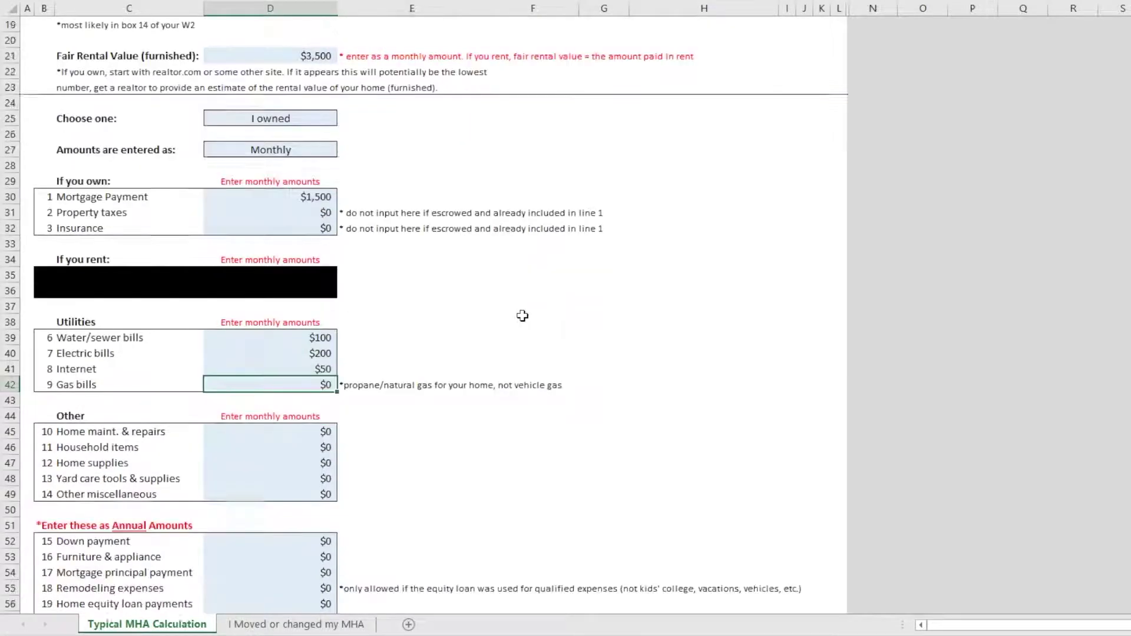
left_click(326, 335)
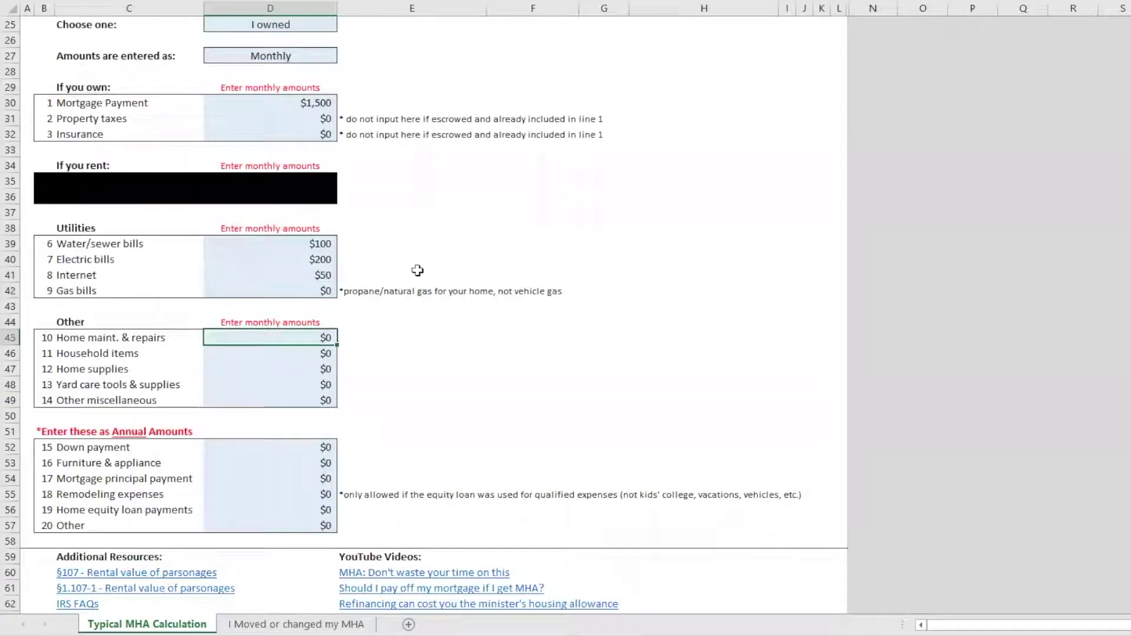
type("50")
key("Return")
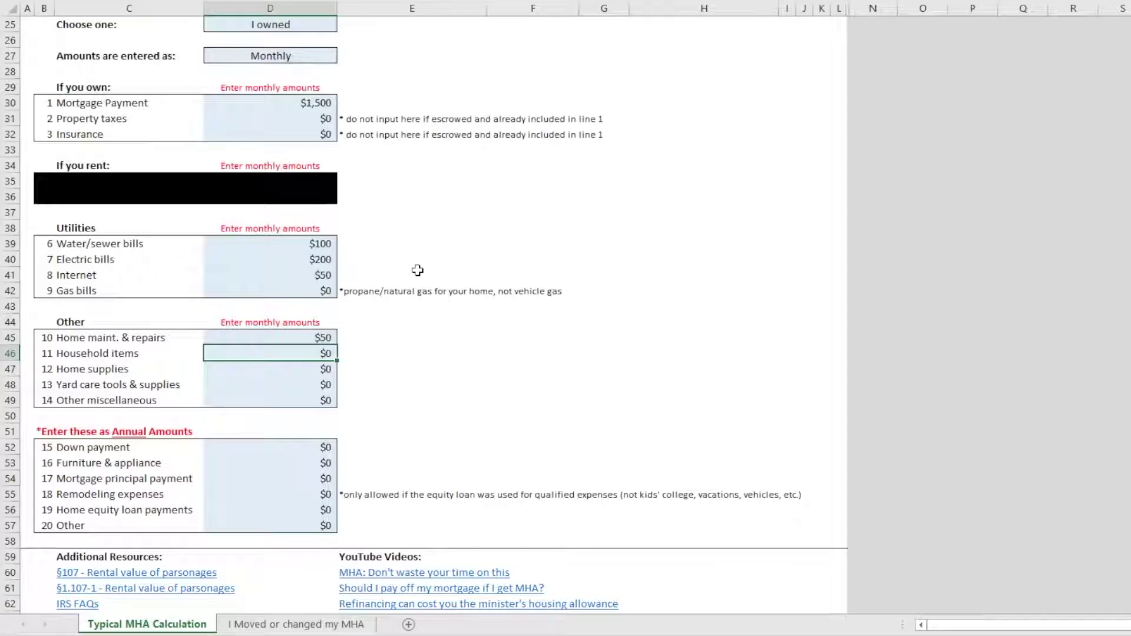
type("25")
key("Return")
type("25")
key("Return")
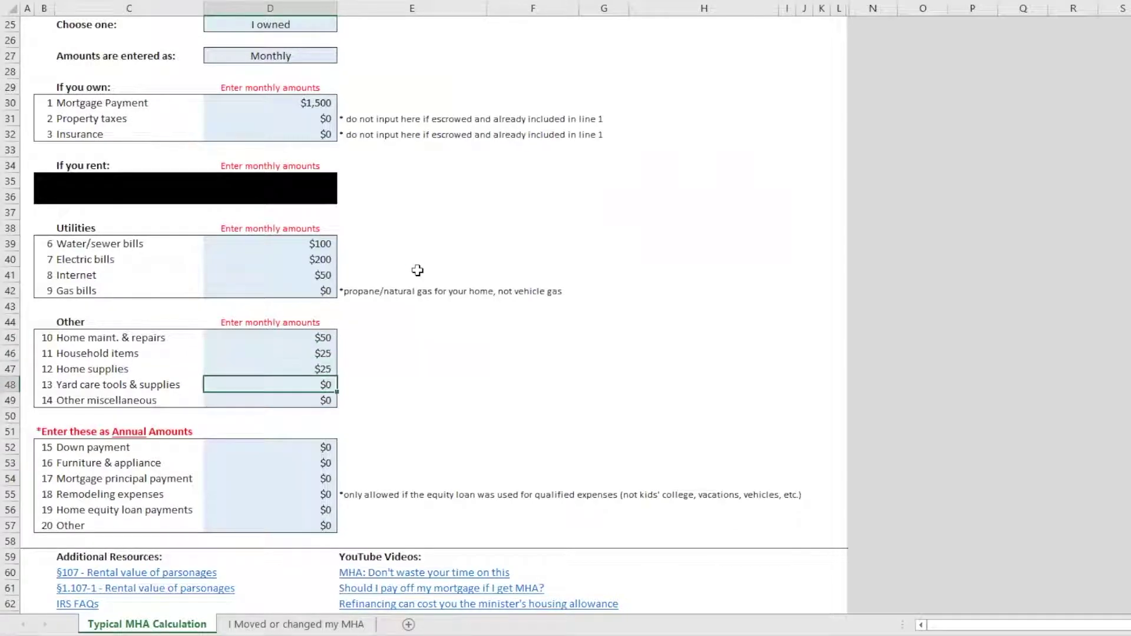
- Examine the section of expenses that must be entered as annual amounts, including its heading note
key("Down")
key("Down")
key("Down")
key("Down")
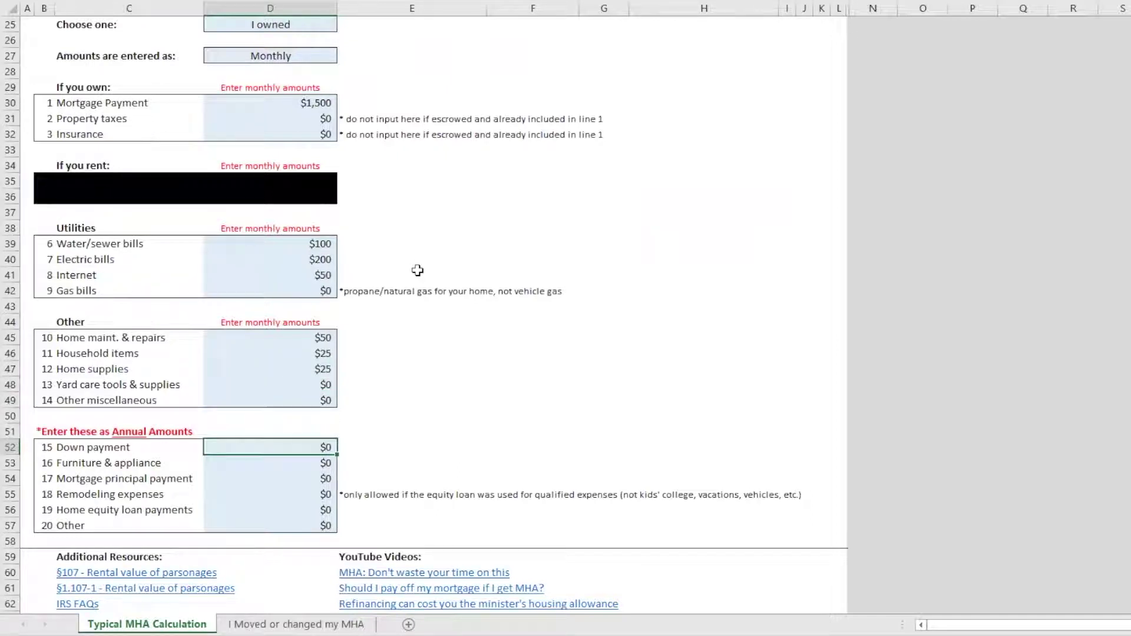
key("Left")
key("Up")
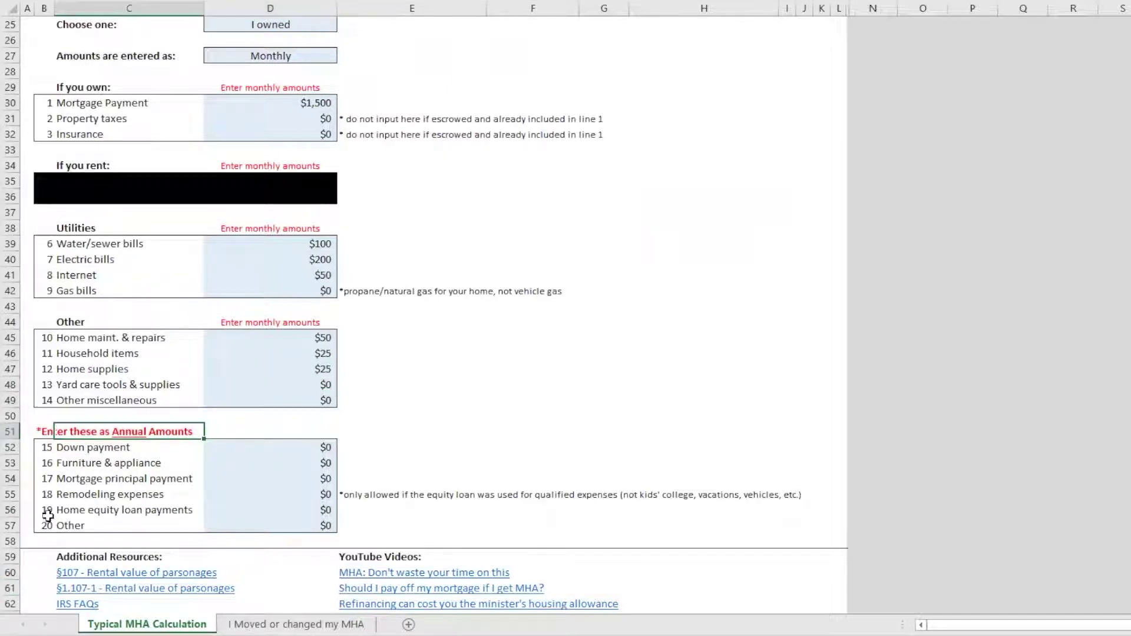
left_click_drag(42, 434, 163, 434)
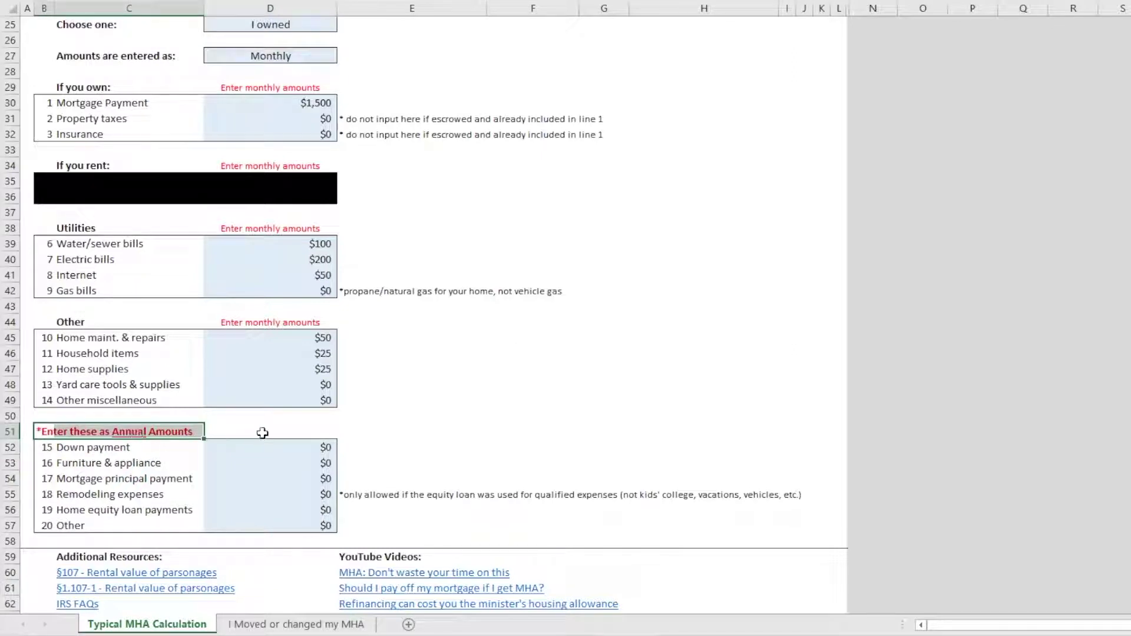
left_click(263, 433)
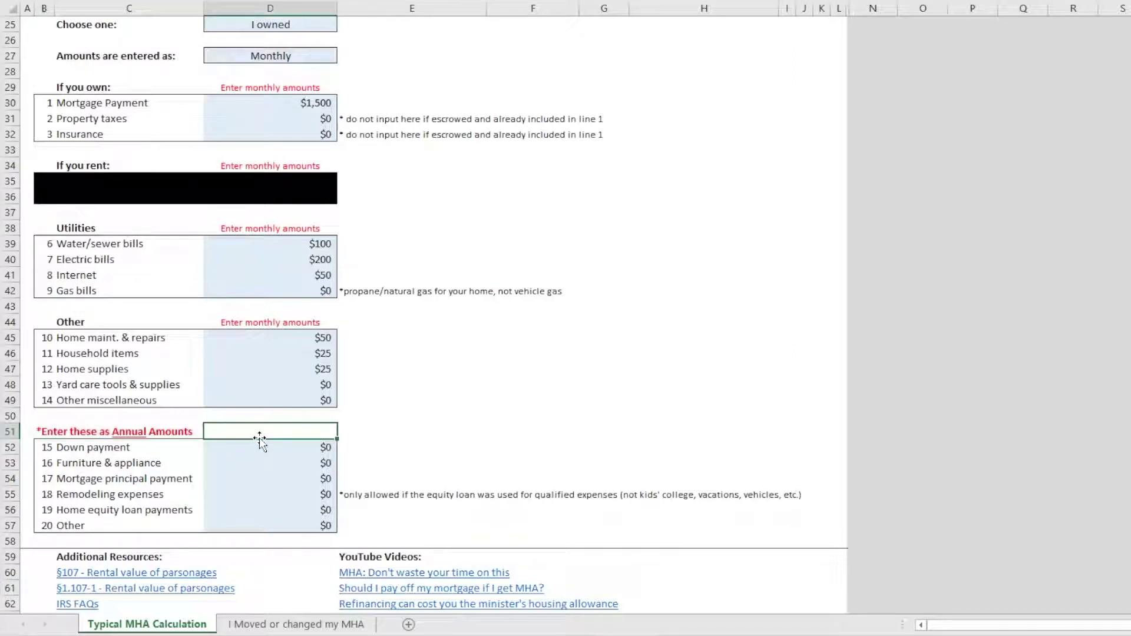
- Enter annual remodeling expenses of $2,500, leaving down payment, furniture and mortgage principal blank
left_click(271, 444)
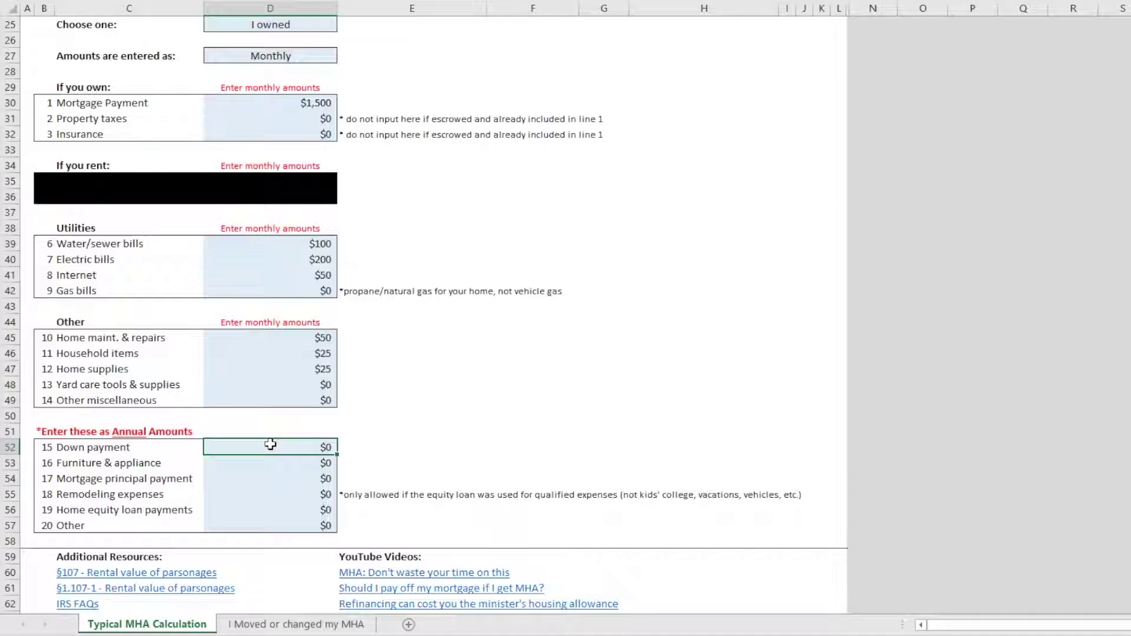
key("Return")
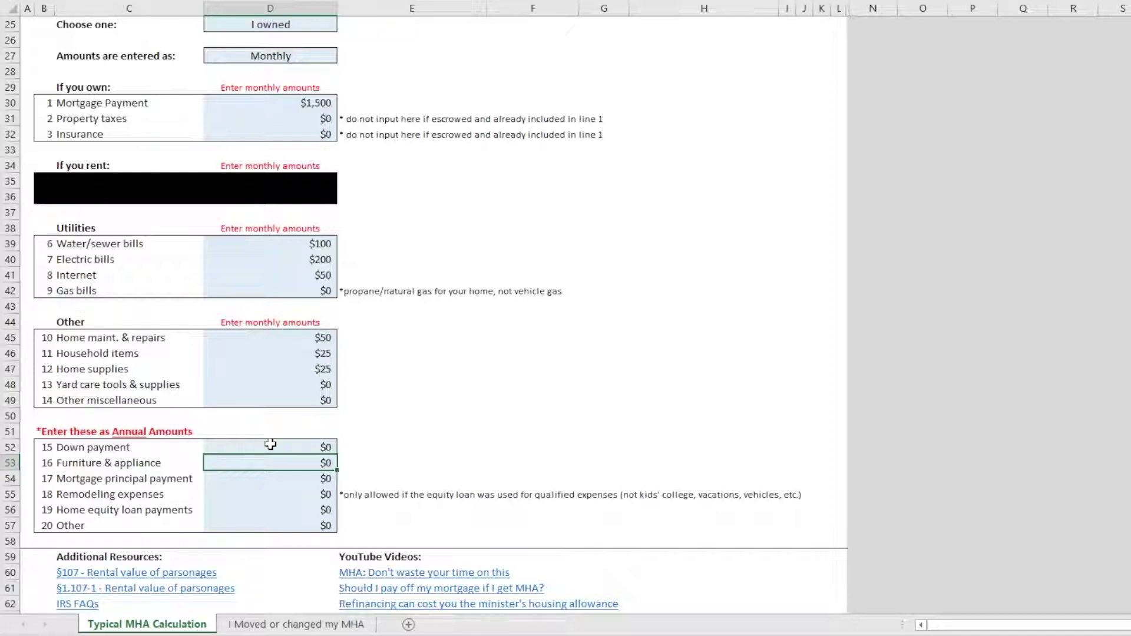
key("Return")
key("Return")
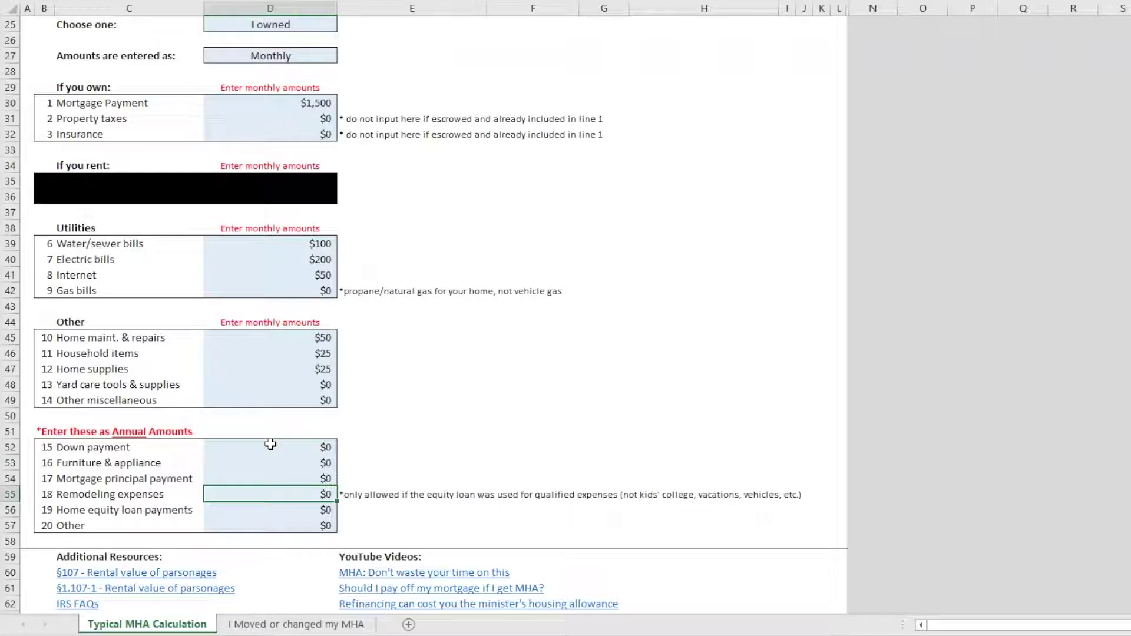
type("2")
key("Return")
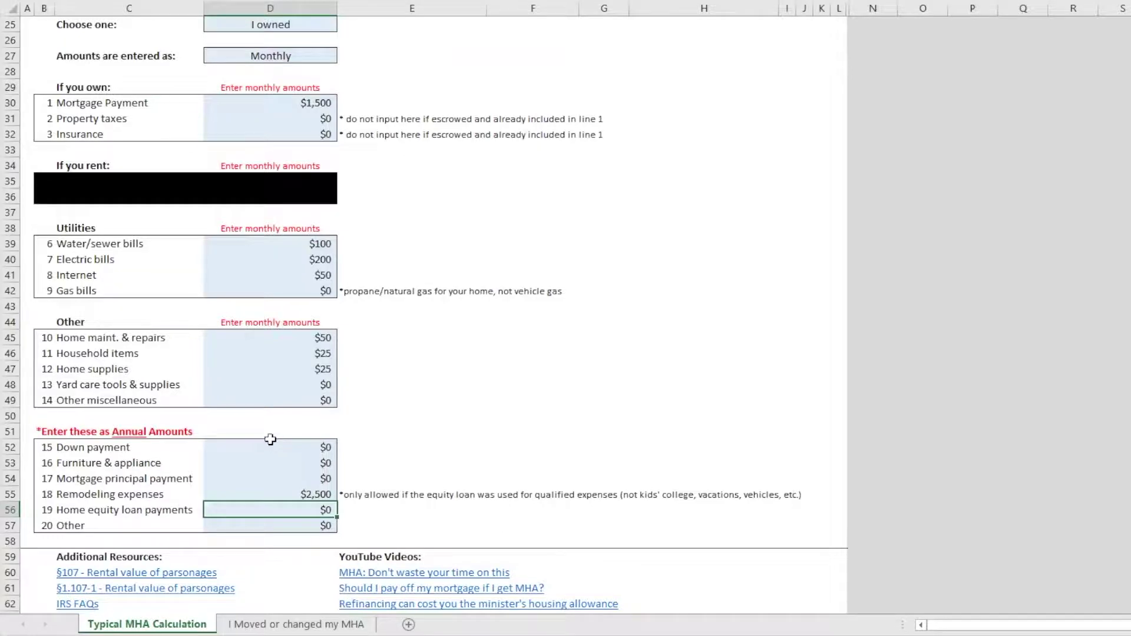
- Review the calculated Fair Rental + Utilities and Designated Amount figures in the summary of the sheet
scroll(270, 439, "up", 8)
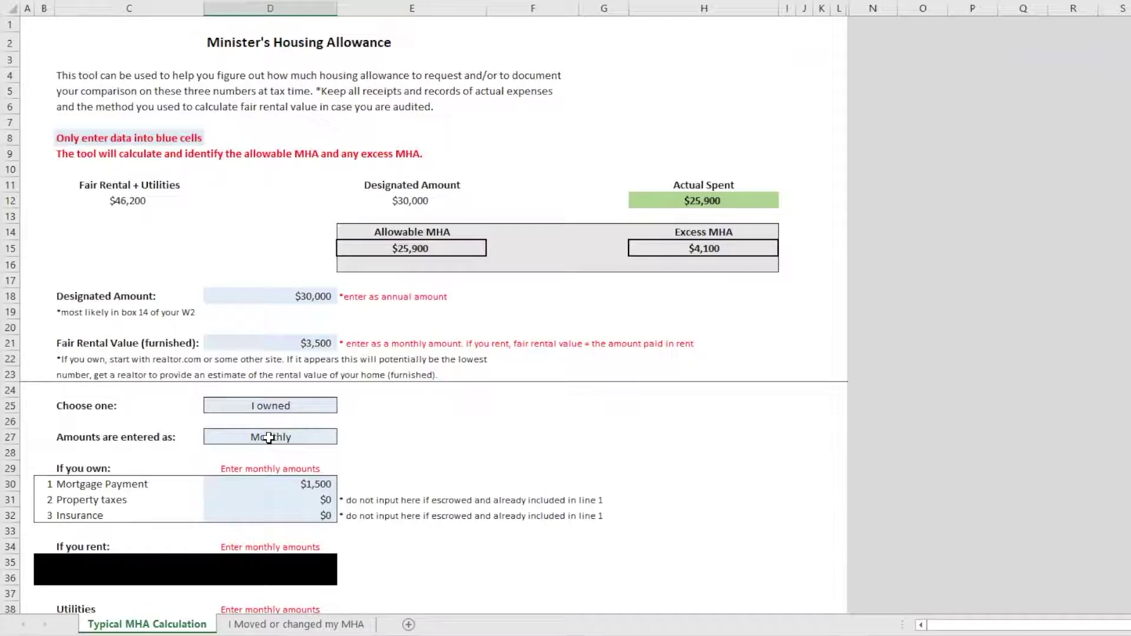
left_click(134, 201)
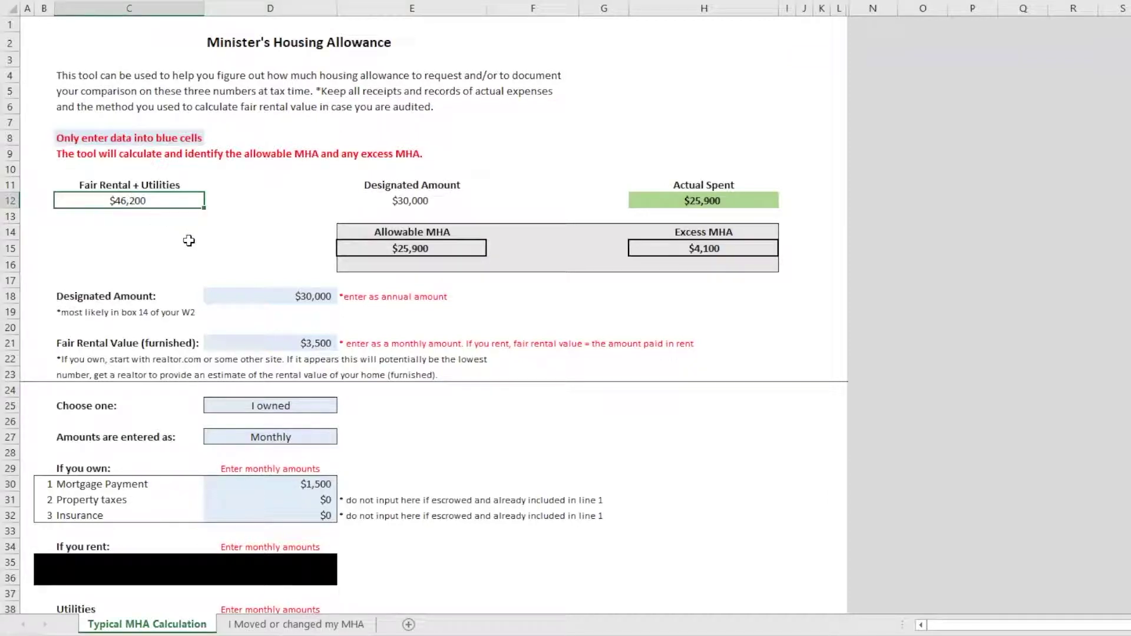
left_click(406, 208)
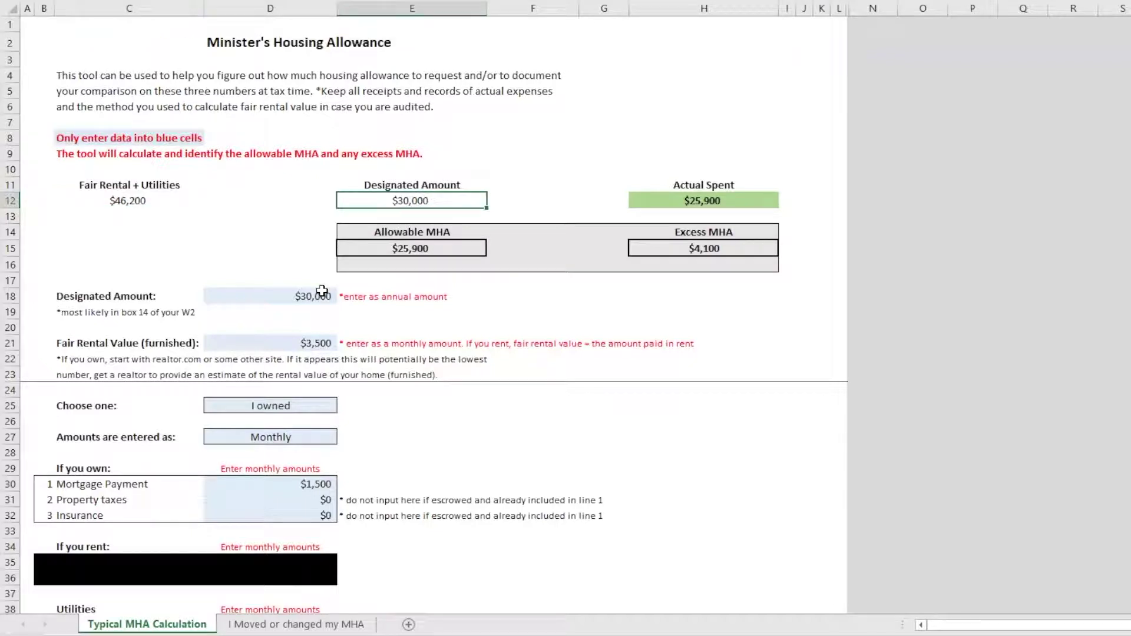
- Compare Fair Rental + Utilities, Designated Amount and Actual Spent in the summary, and check the resulting Allowable MHA and Excess MHA
left_click(672, 200)
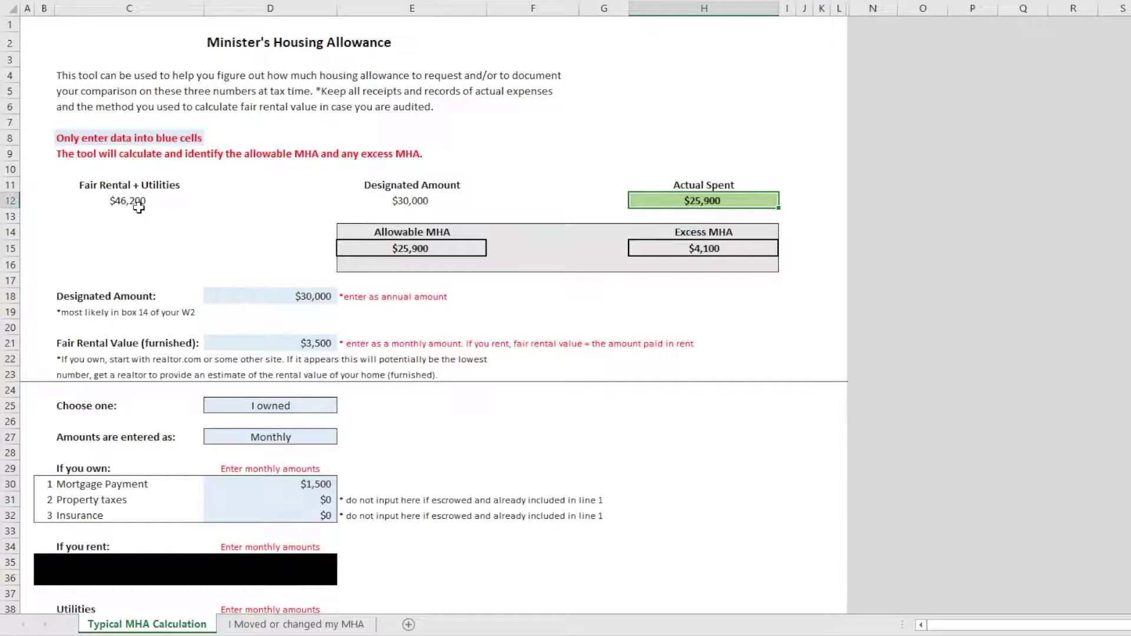
left_click_drag(135, 198, 671, 204)
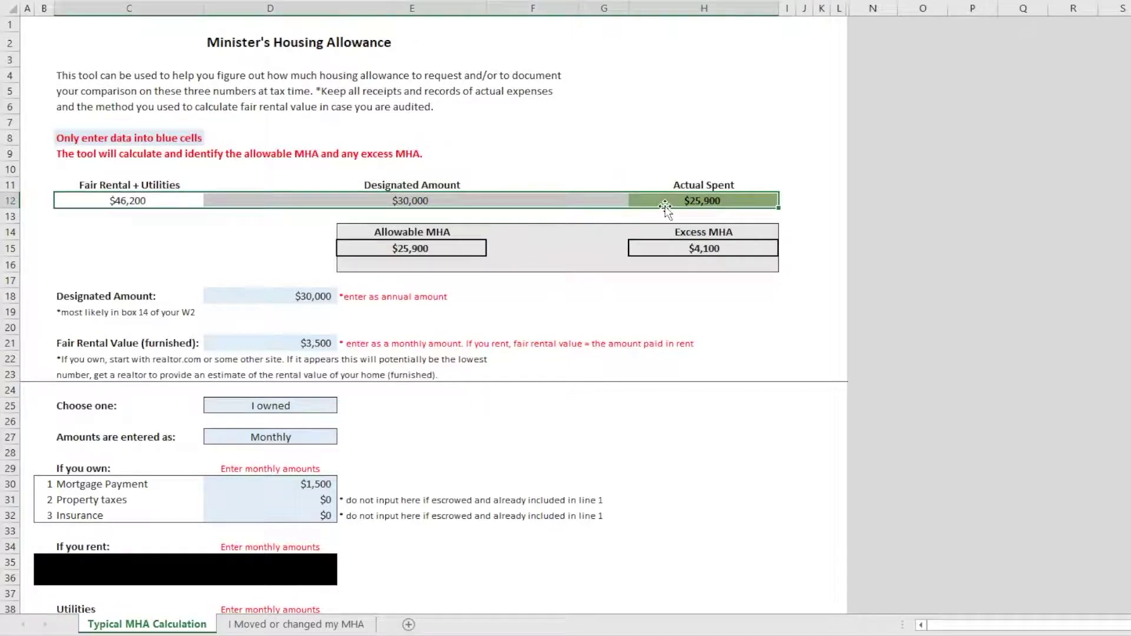
left_click(705, 203)
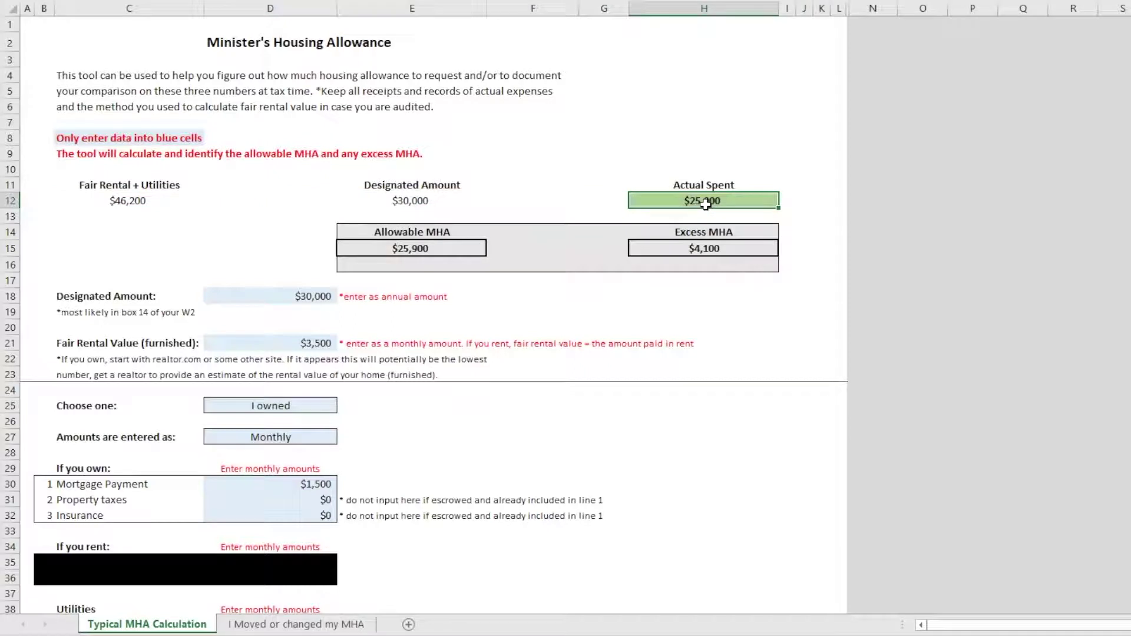
left_click(436, 247)
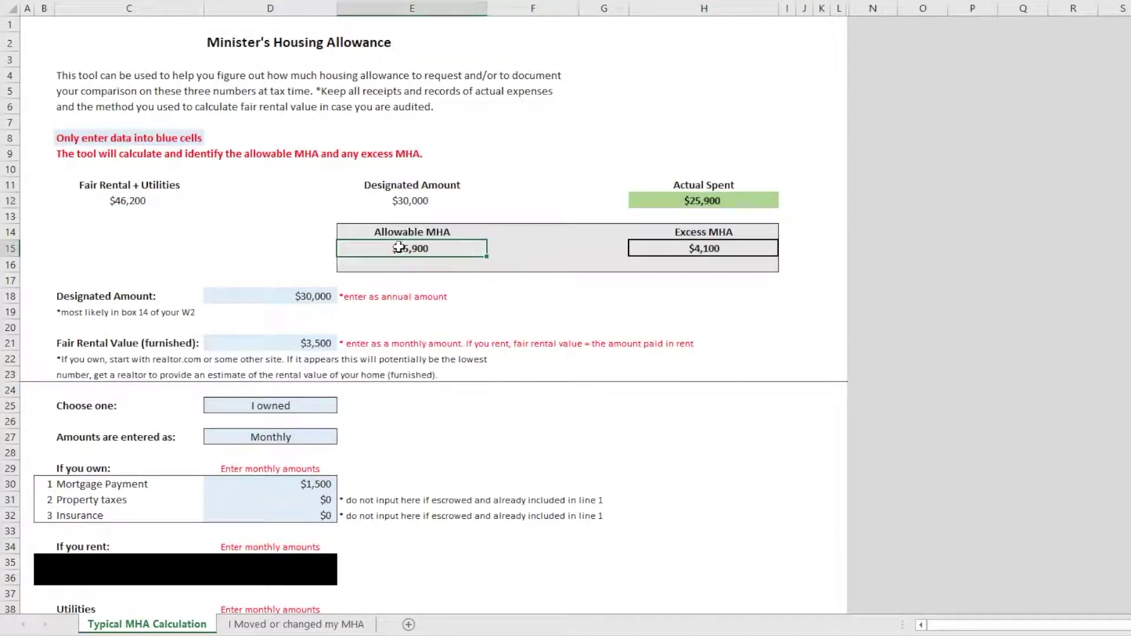
left_click_drag(412, 233, 456, 262)
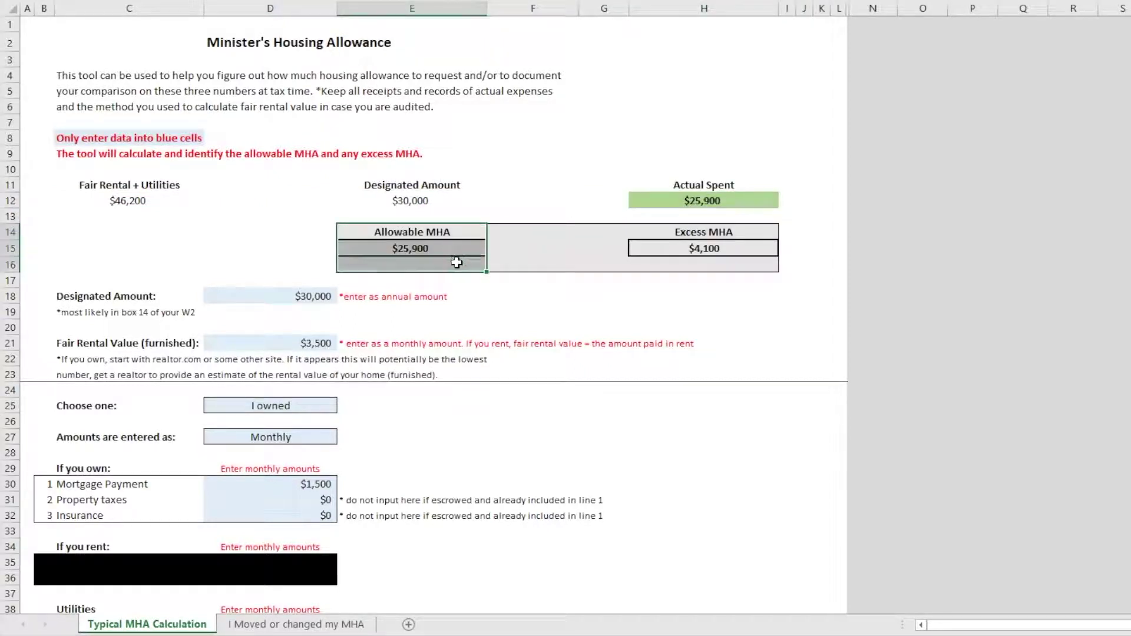
left_click_drag(647, 203, 149, 211)
left_click(569, 245)
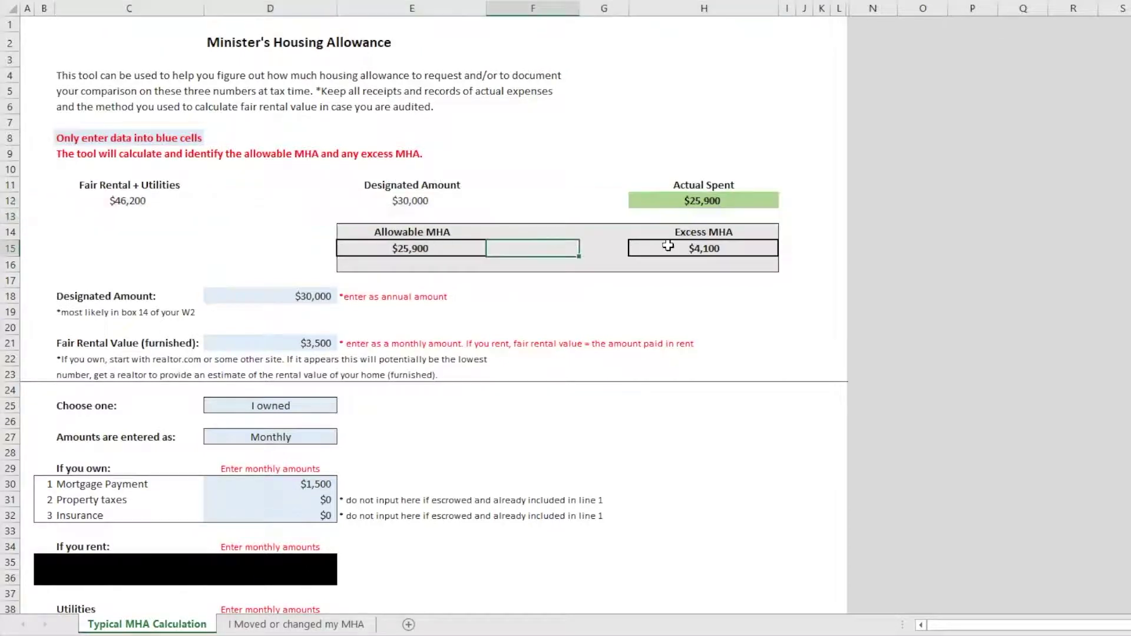
left_click(668, 247)
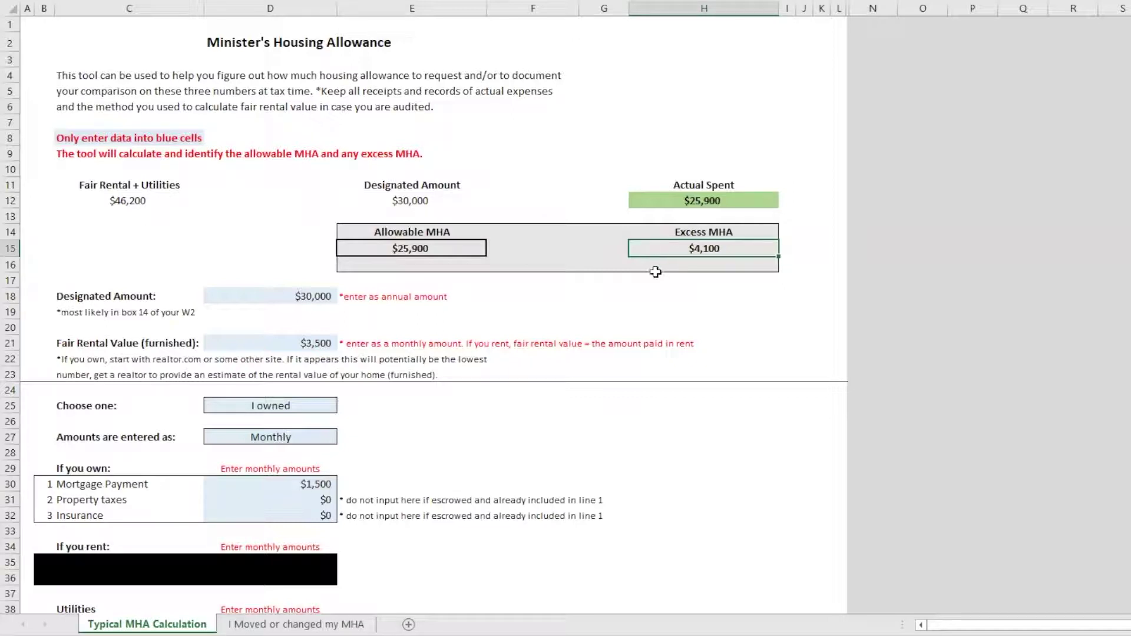
left_click(429, 202)
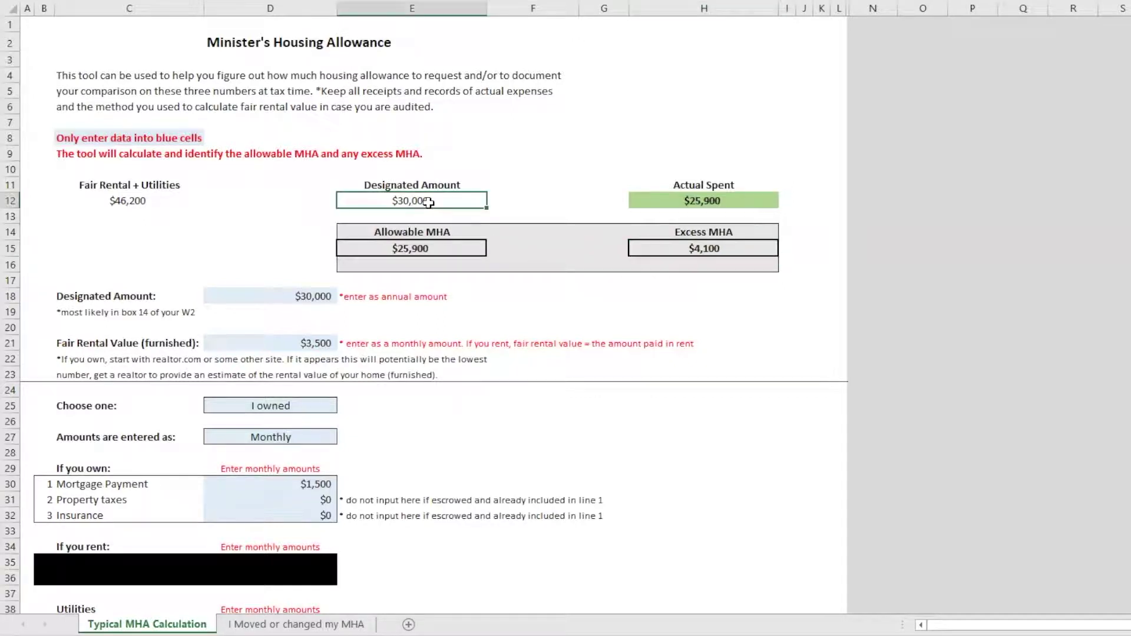
left_click(444, 250)
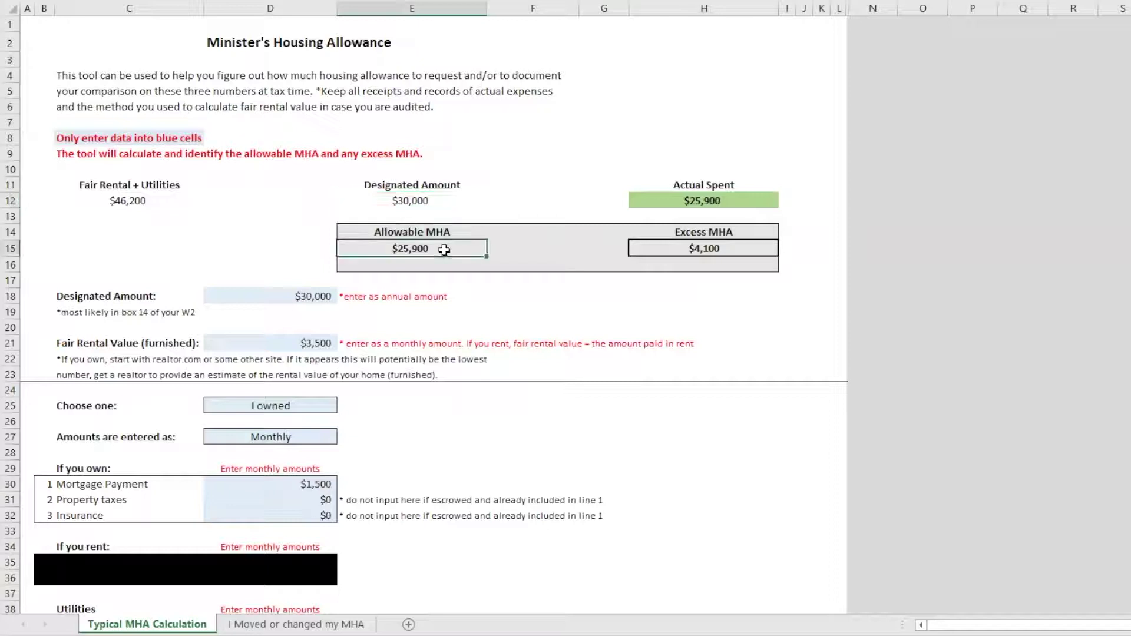
left_click(680, 249)
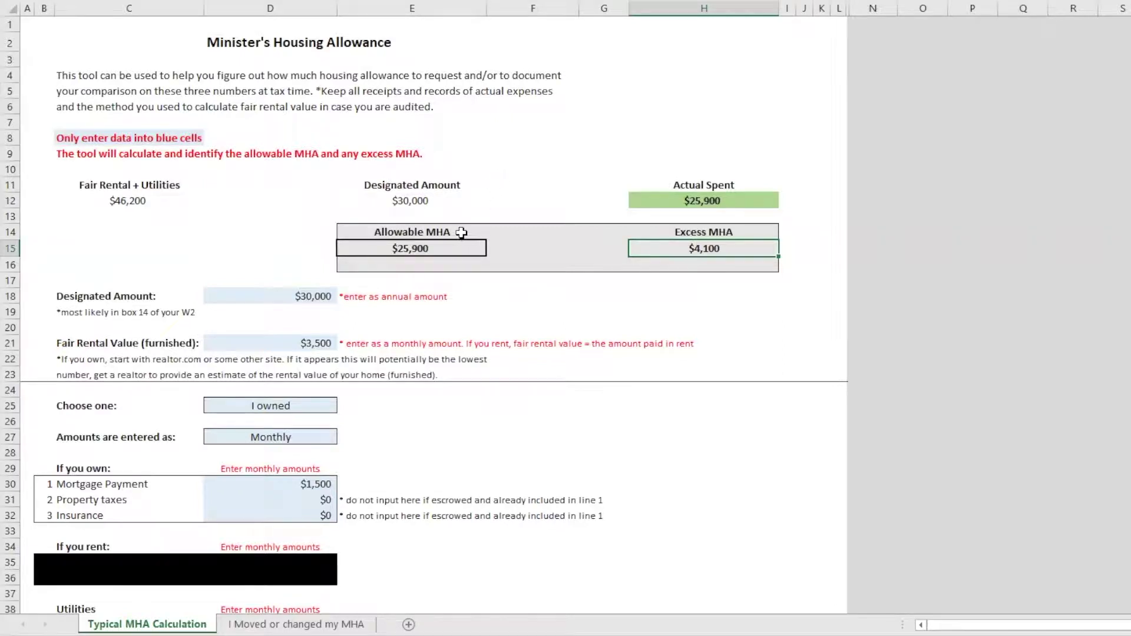
- Set the monthly mortgage payment in the homeowner section to $2,200
scroll(462, 234, "down", 3)
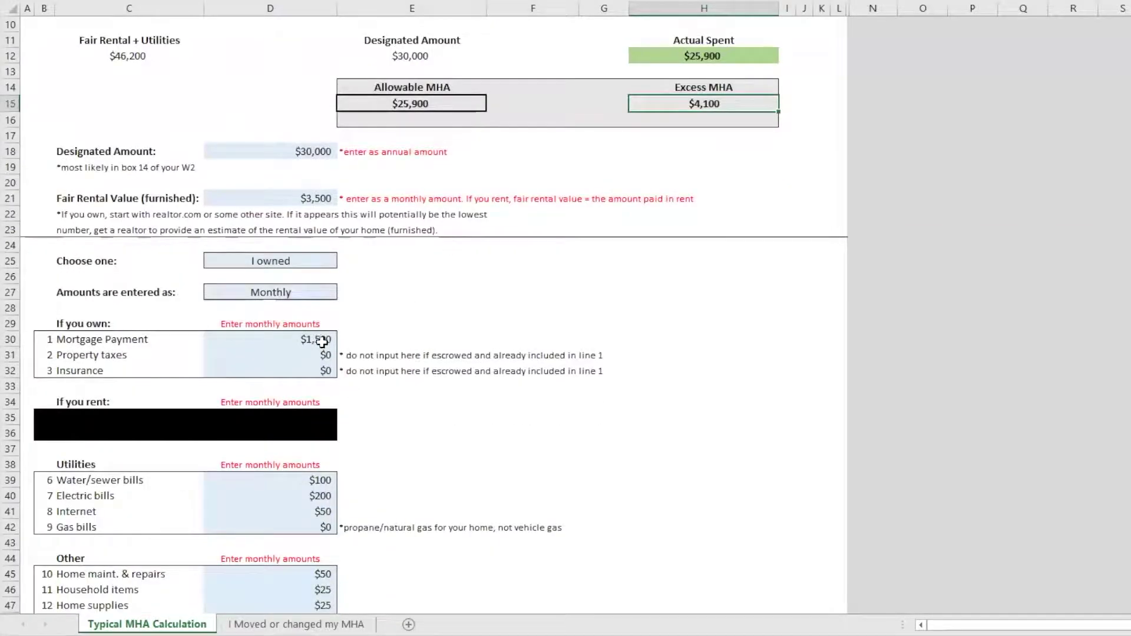
left_click(321, 341)
type("2200")
key("Return")
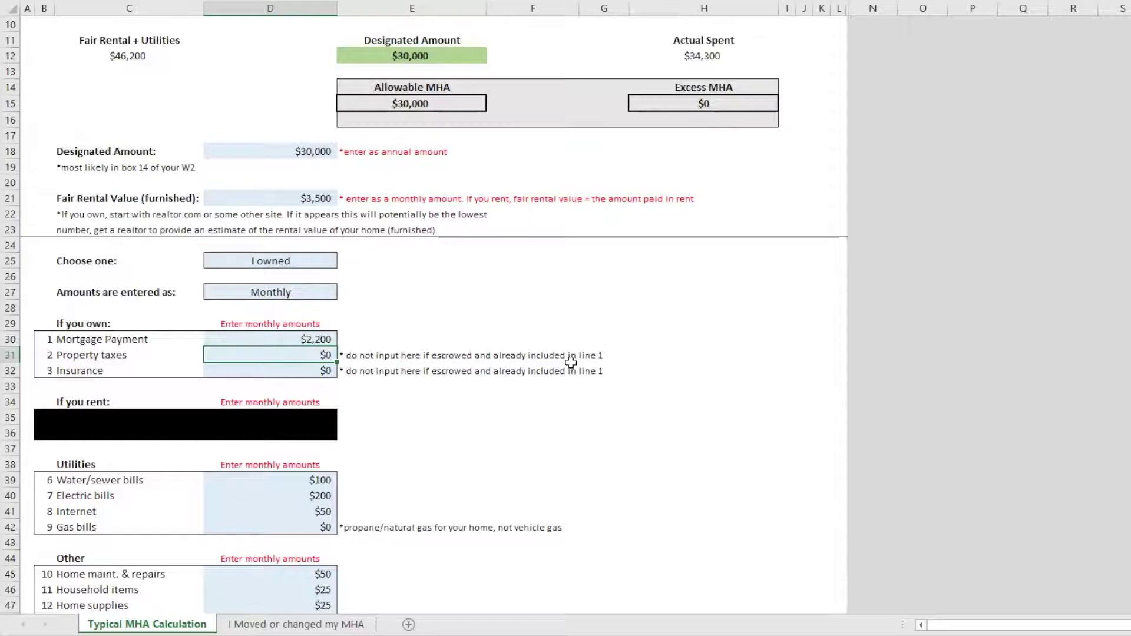
left_click(322, 340)
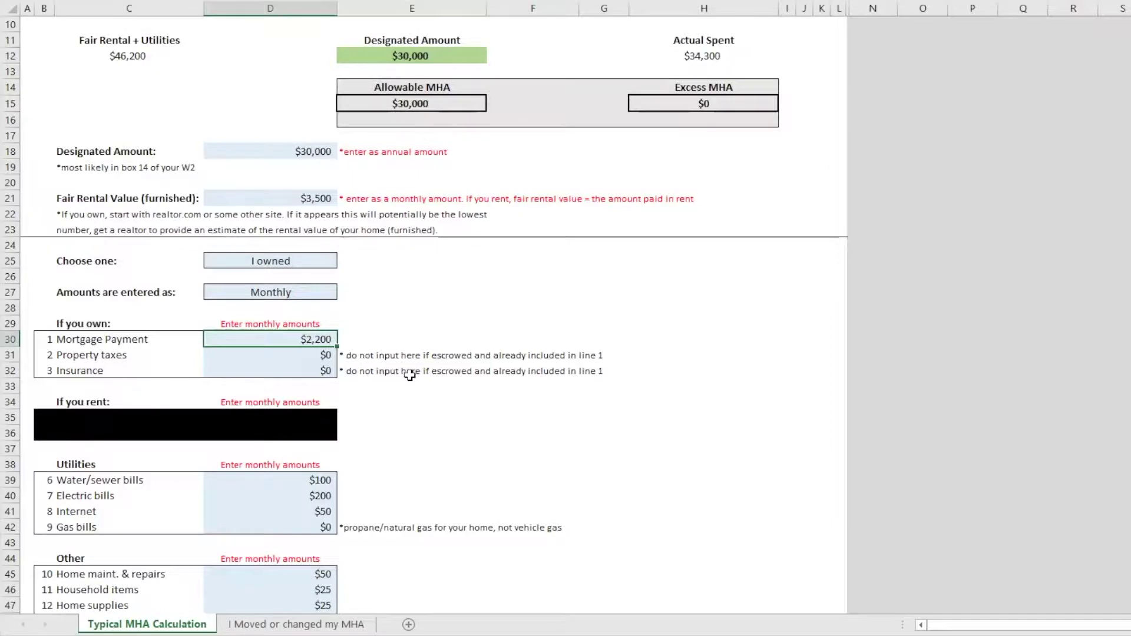
- Review the recalculated summary row together with the Allowable MHA and Excess MHA for the new mortgage payment
scroll(406, 371, "up", 3)
left_click_drag(148, 202, 671, 202)
left_click(432, 201)
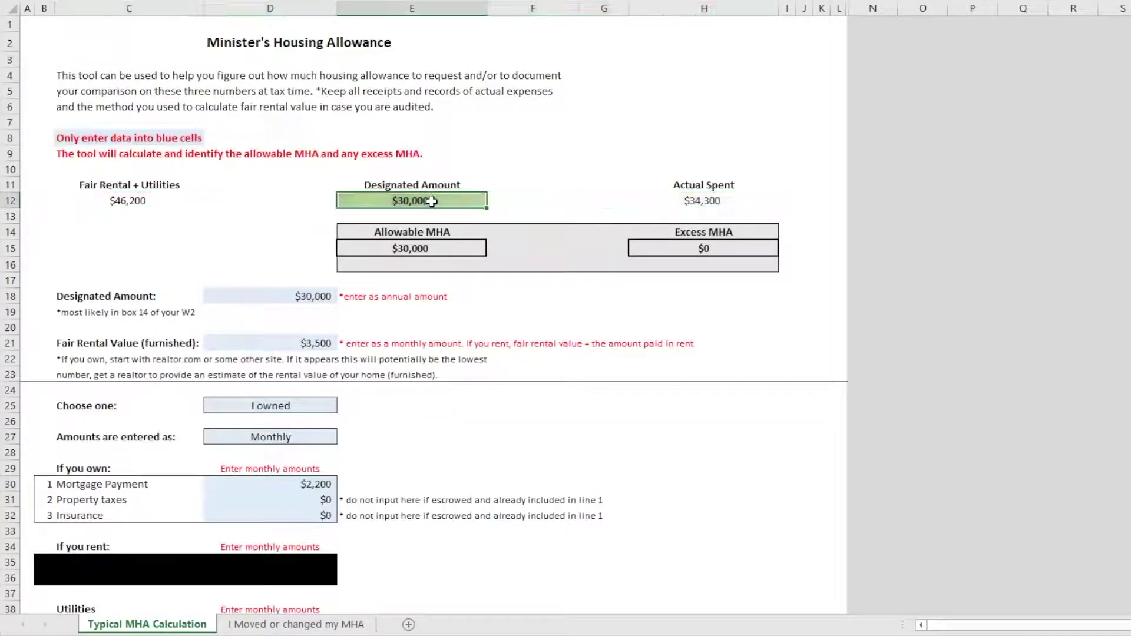
left_click(428, 247)
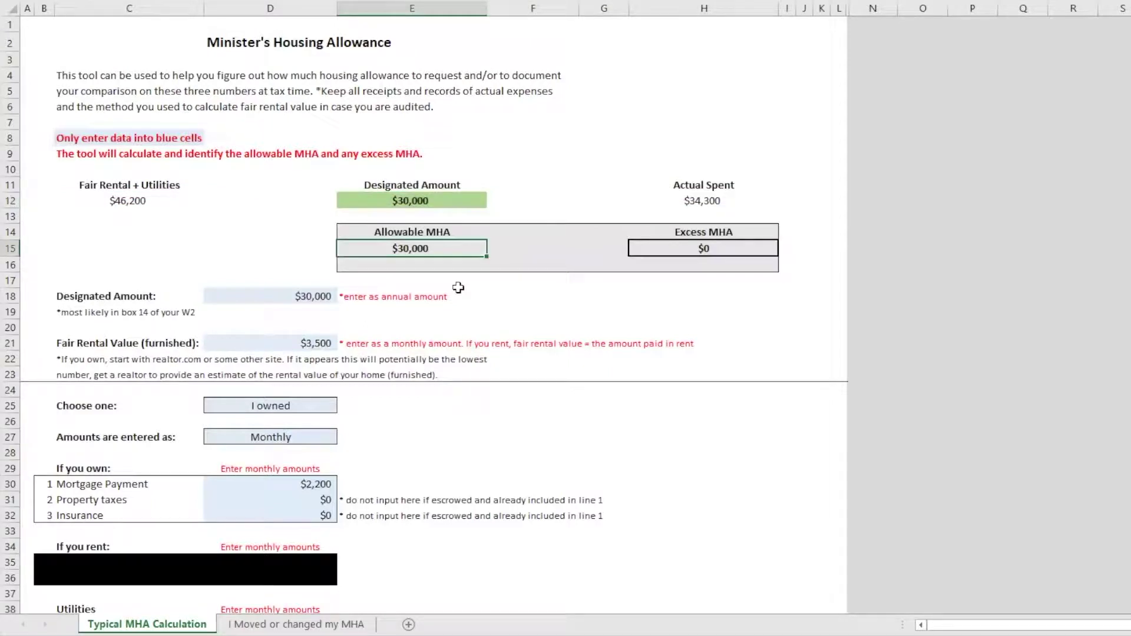
left_click(680, 249)
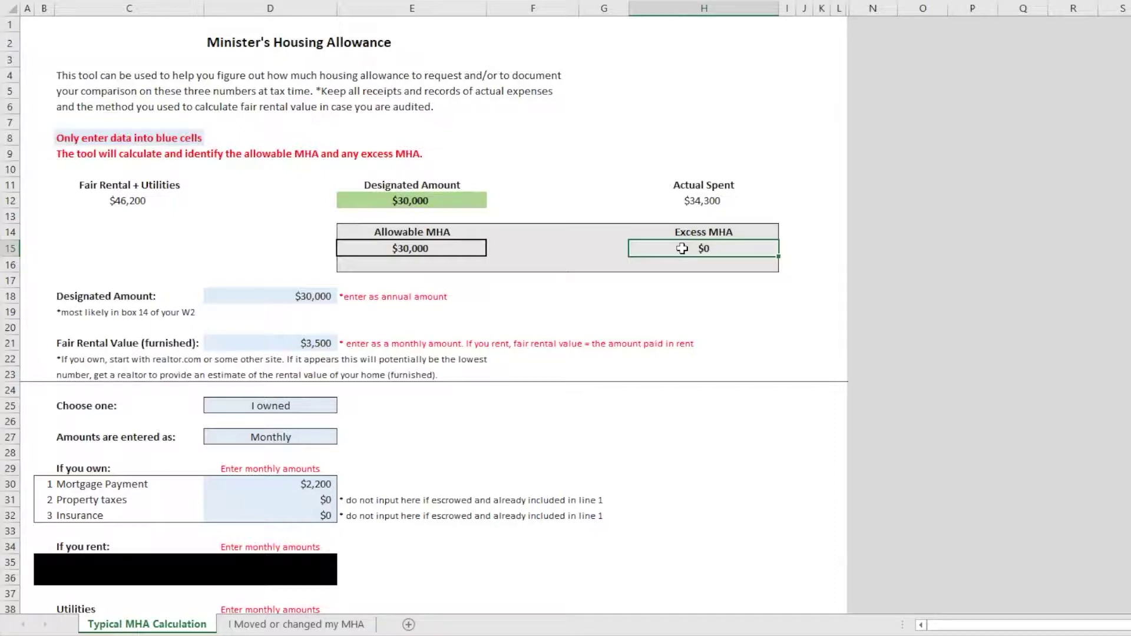
left_click(703, 291)
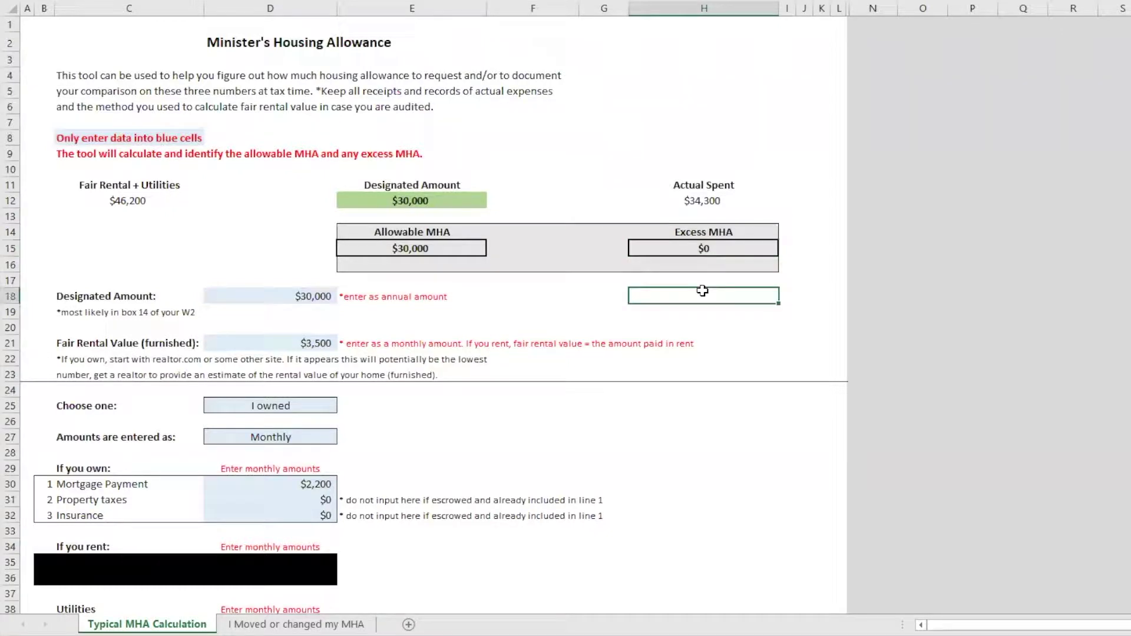
- Compare the Actual Spent figure with the Designated Amount and Fair Rental + Utilities in the summary row
left_click(688, 205)
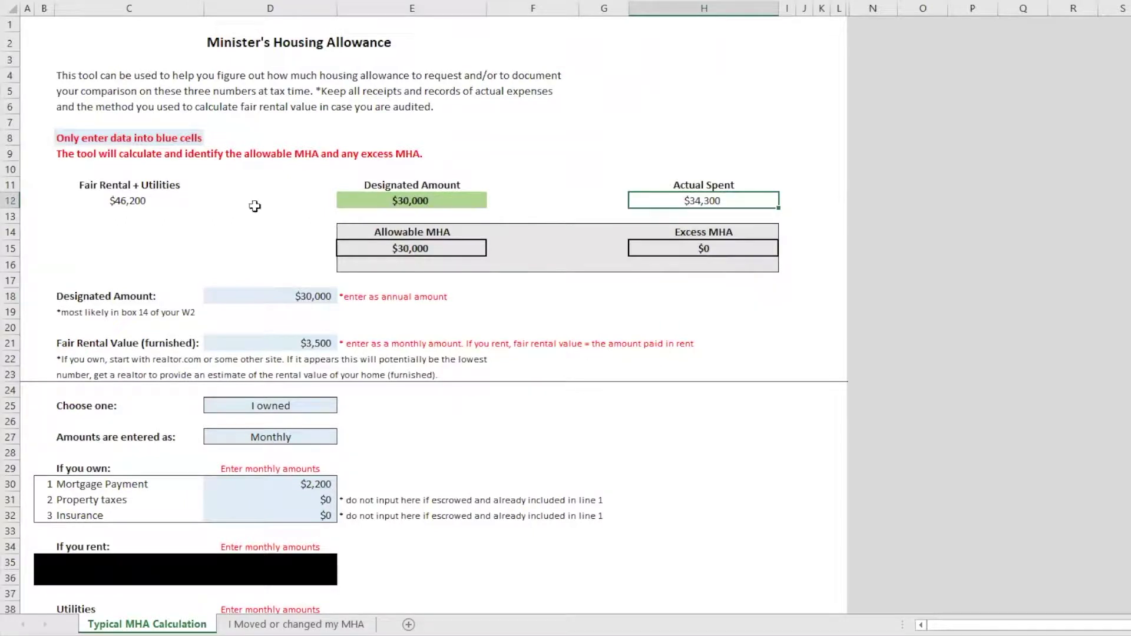
left_click(169, 195)
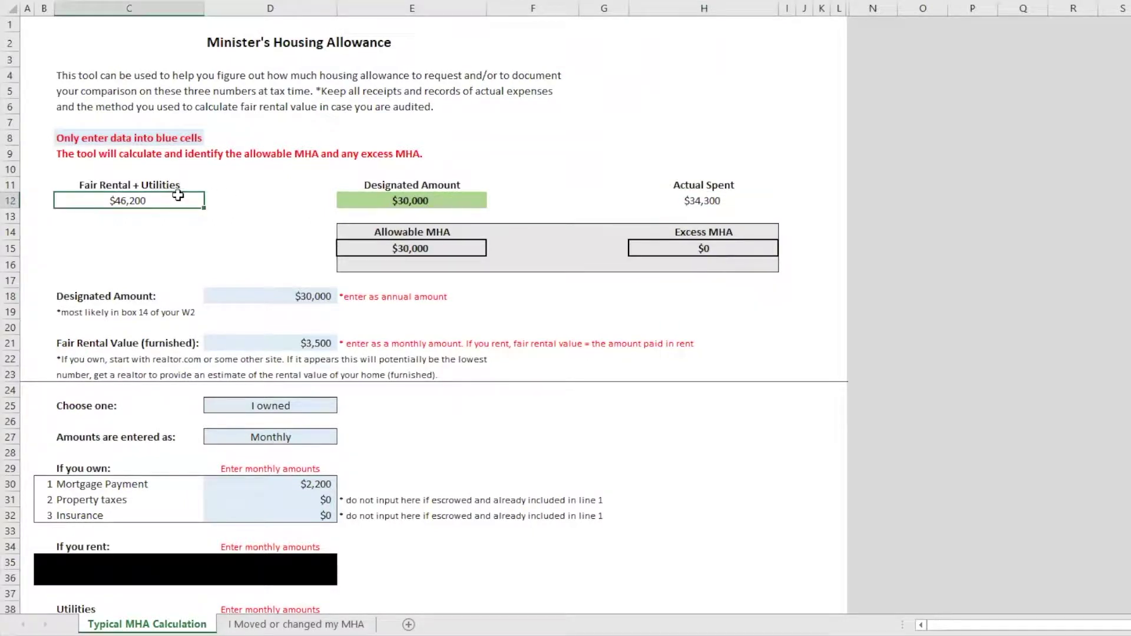
left_click(376, 201)
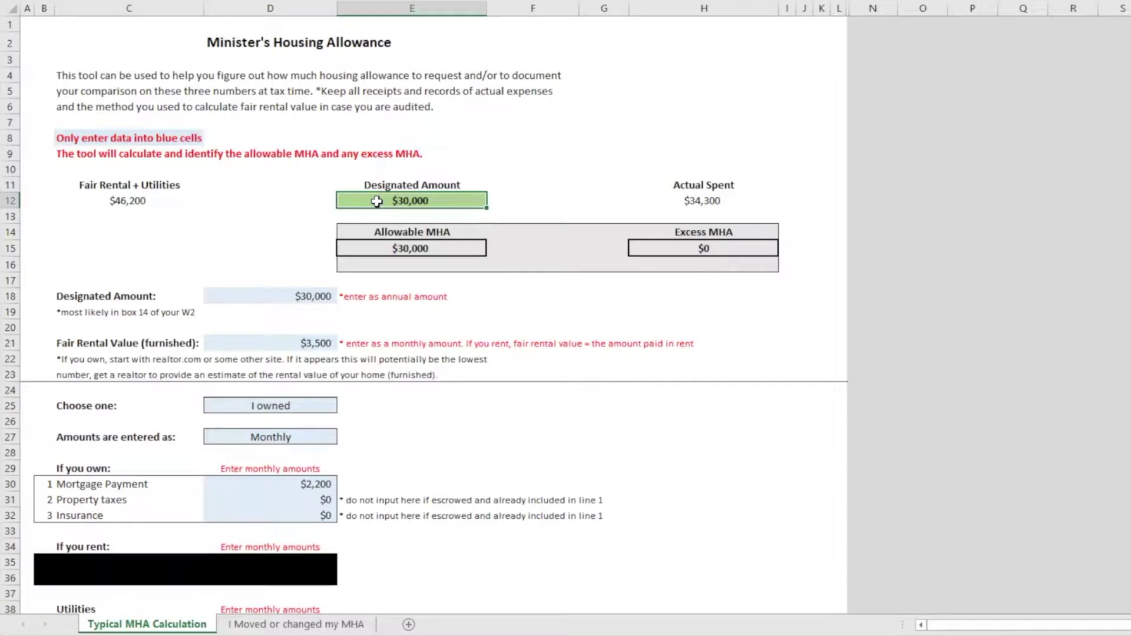
left_click_drag(141, 202, 593, 209)
left_click(707, 202)
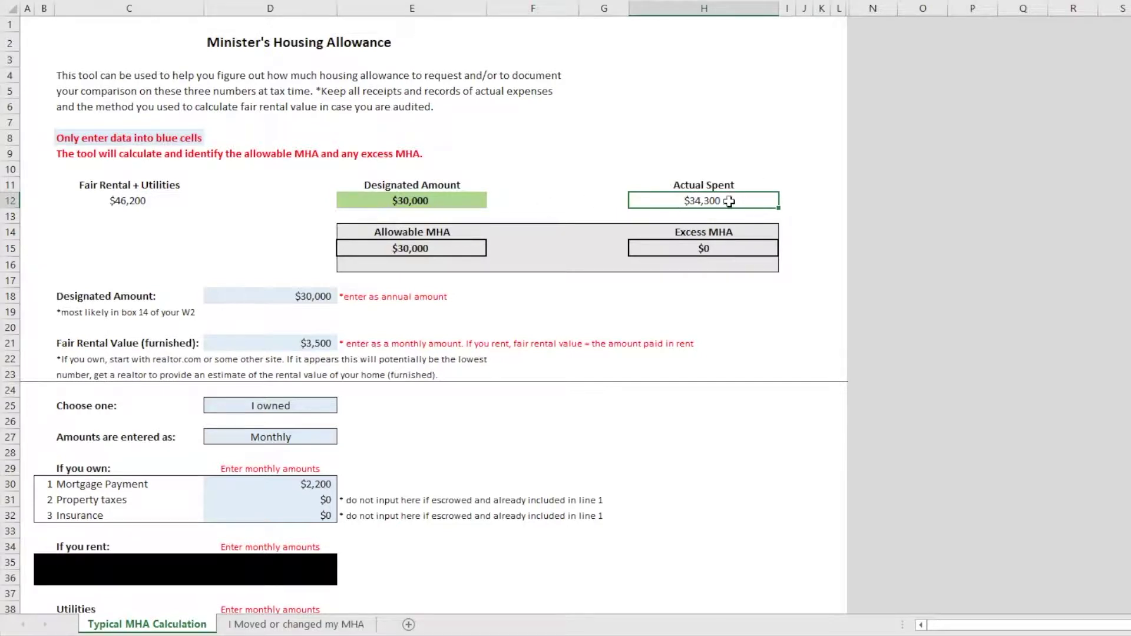
left_click(445, 205)
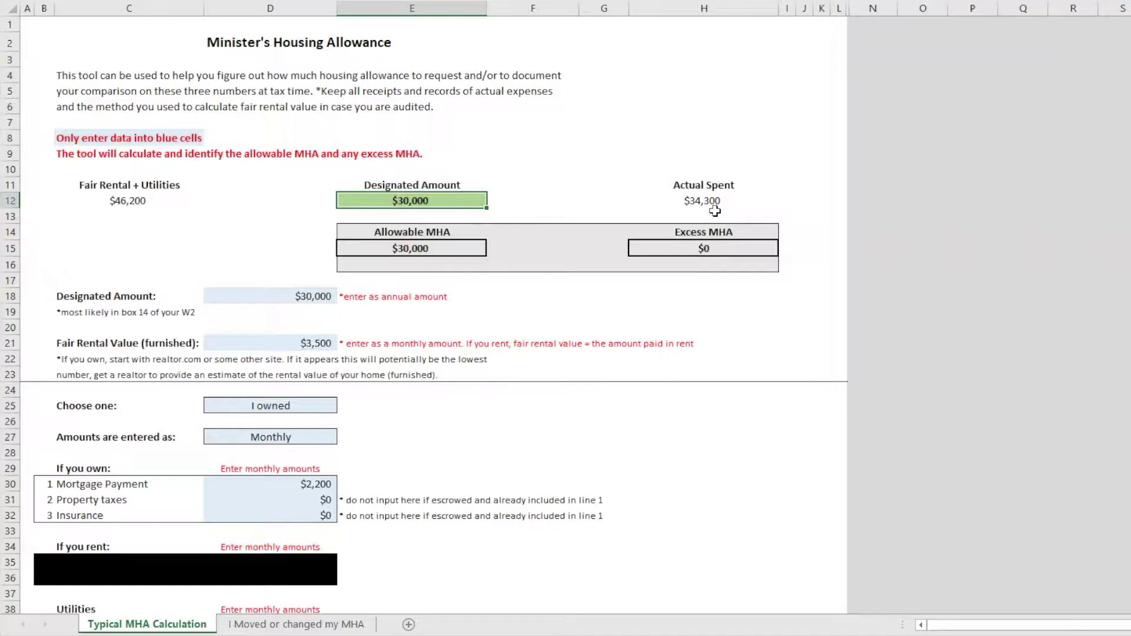
left_click_drag(709, 203, 446, 202)
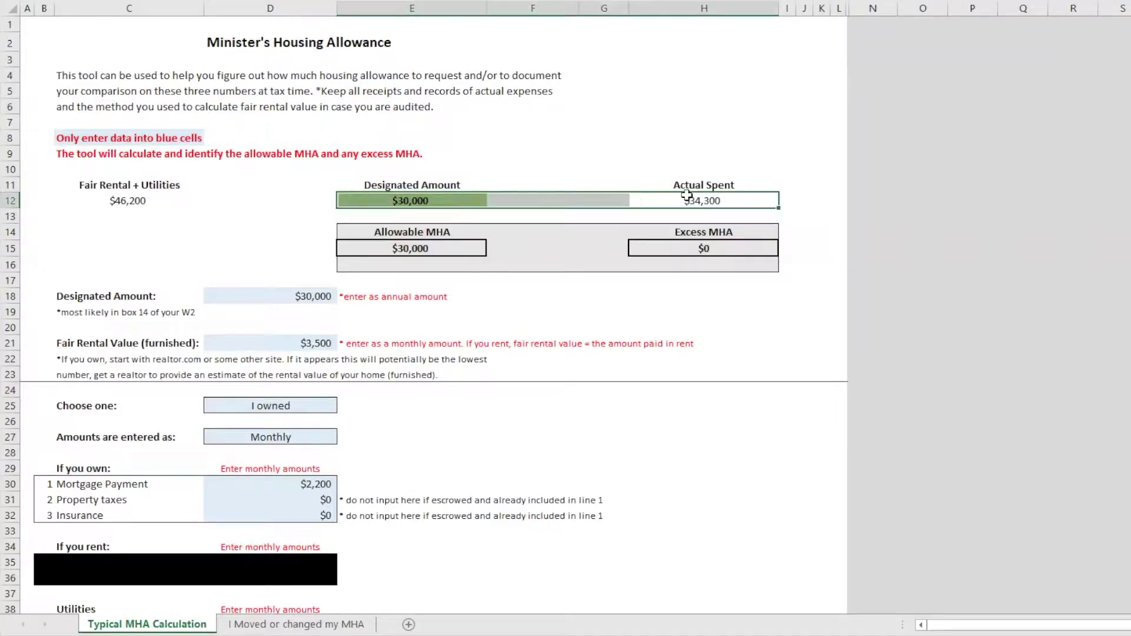